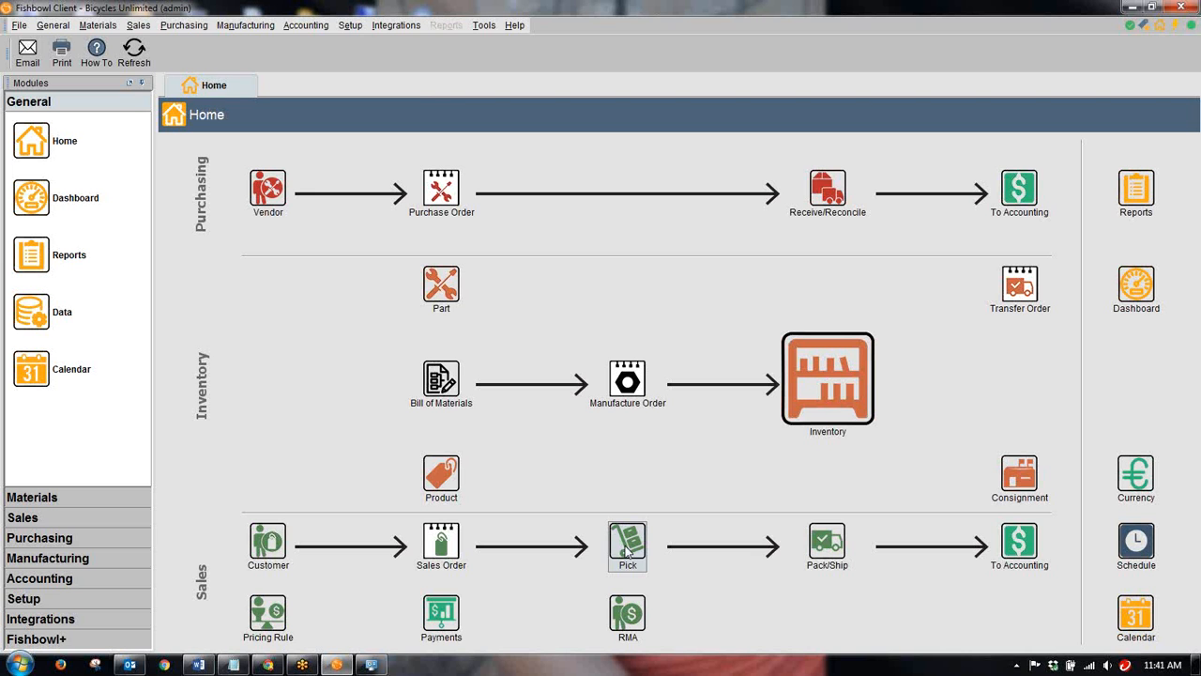
Step: Open the Picking module and check where Picking is listed among the Sales modules and commands
left_click(628, 550)
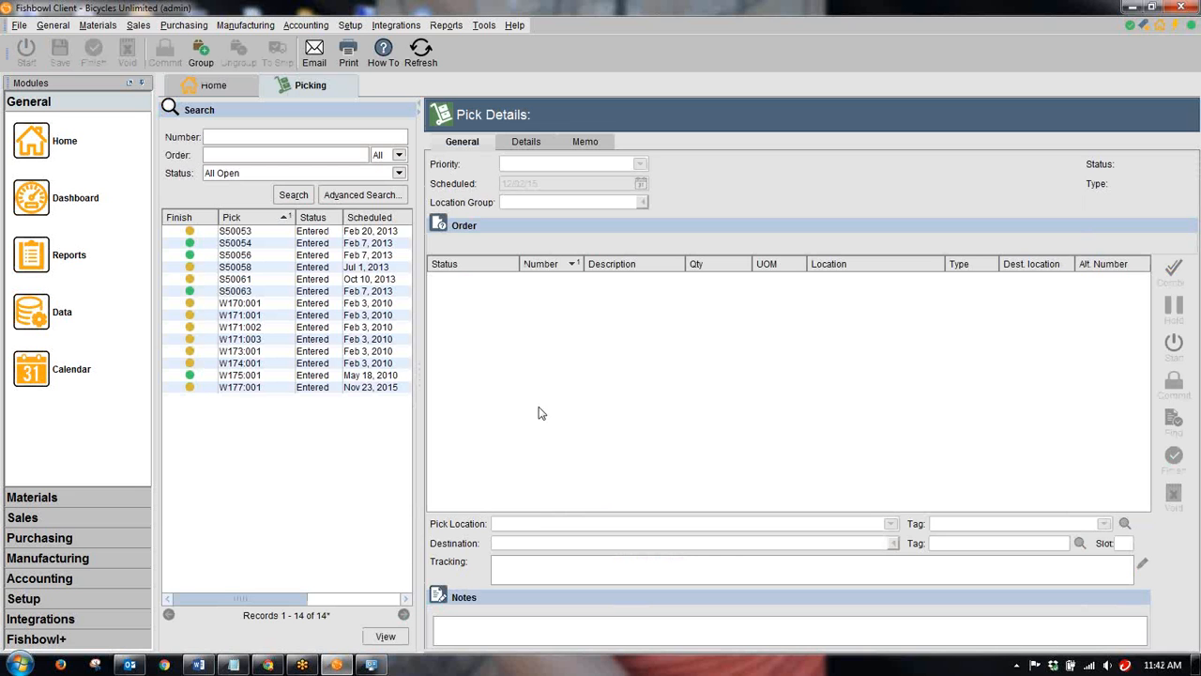
left_click(29, 518)
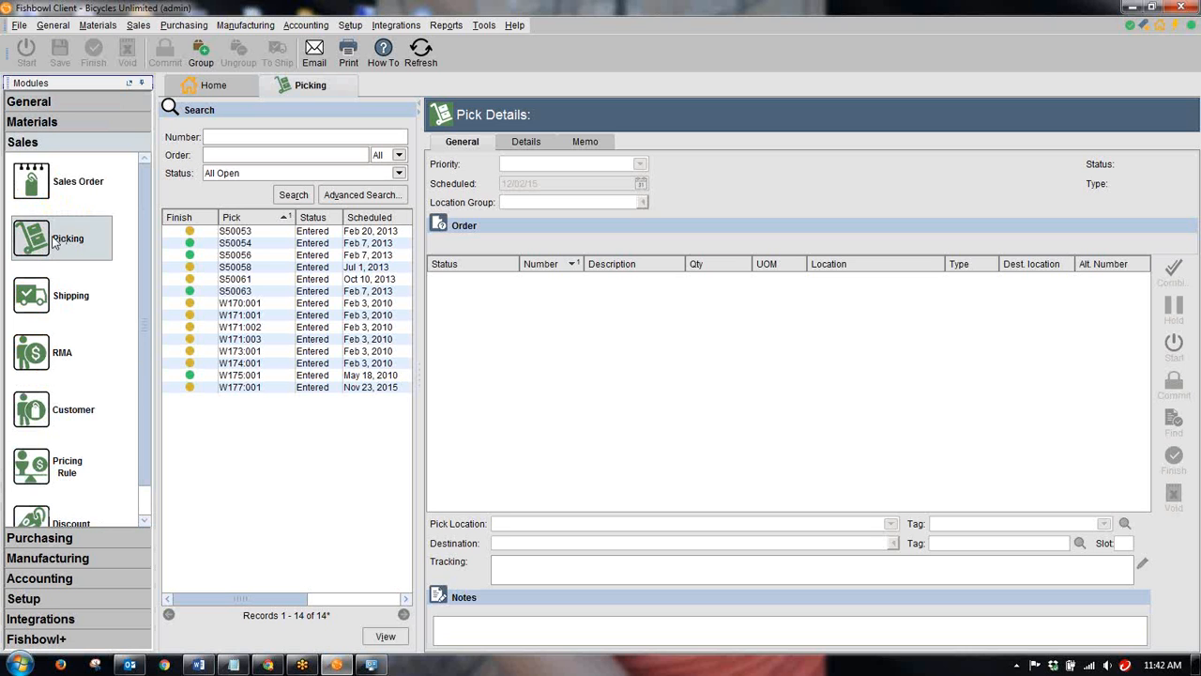
left_click(136, 25)
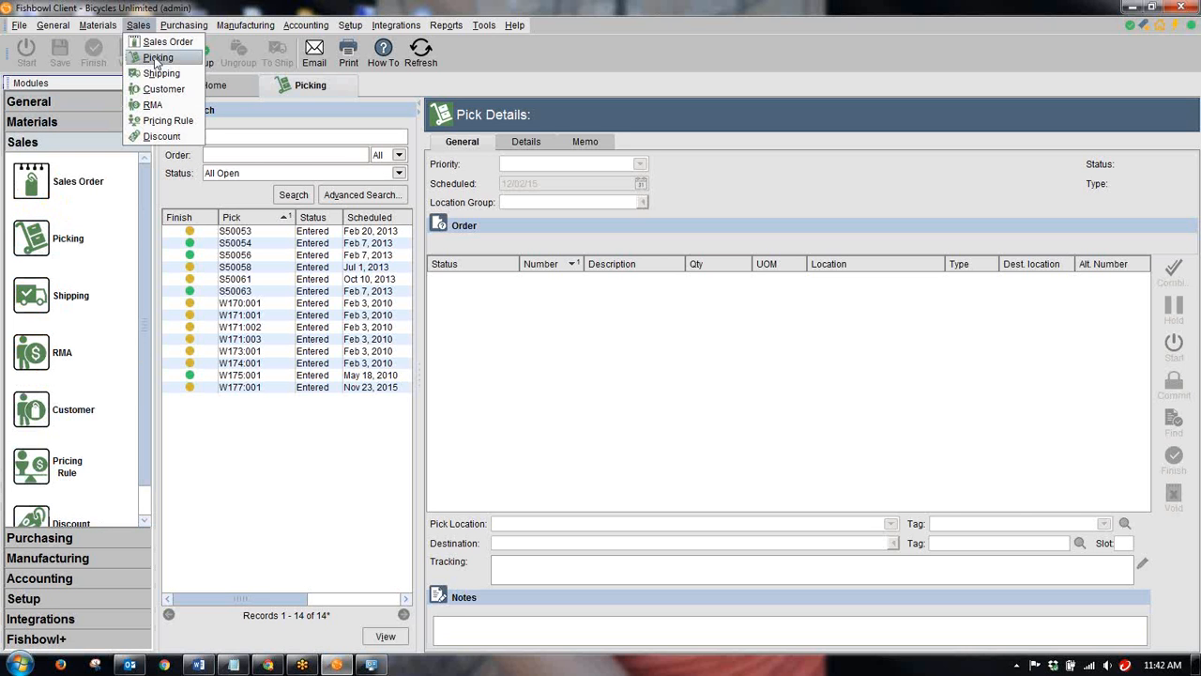
left_click(477, 385)
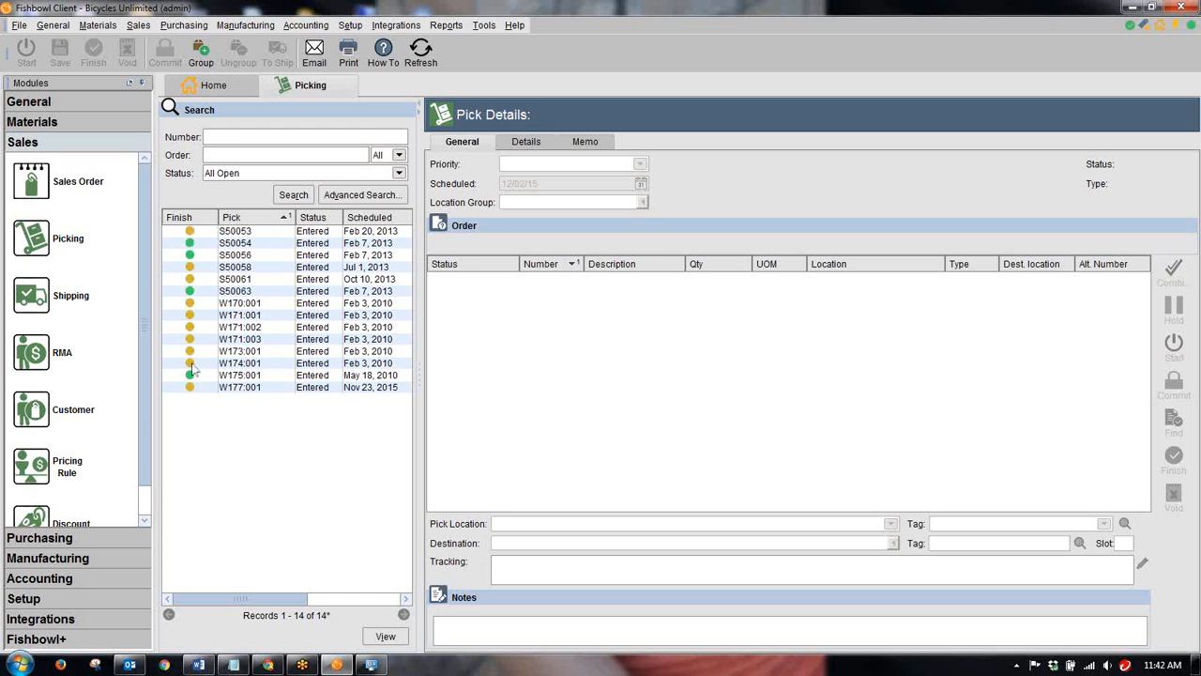
Step: Filter the open picks to order type SO and sort the list by scheduled date, earliest first
mouse_move(194, 389)
left_click(397, 155)
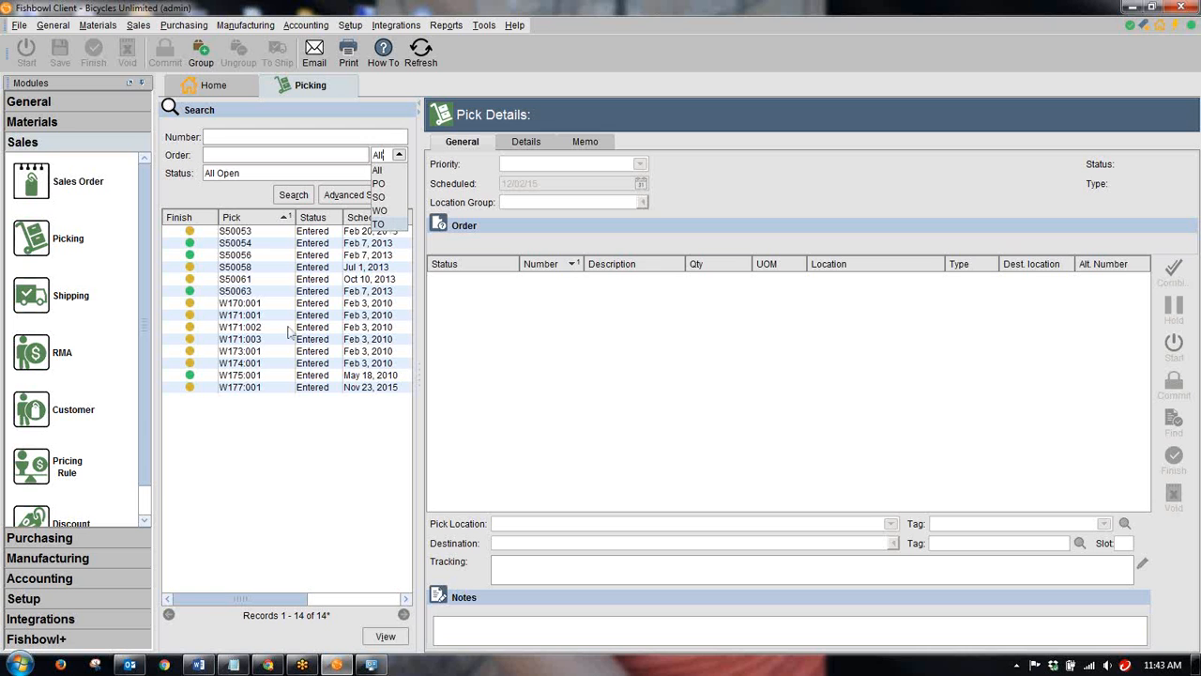
left_click(246, 246)
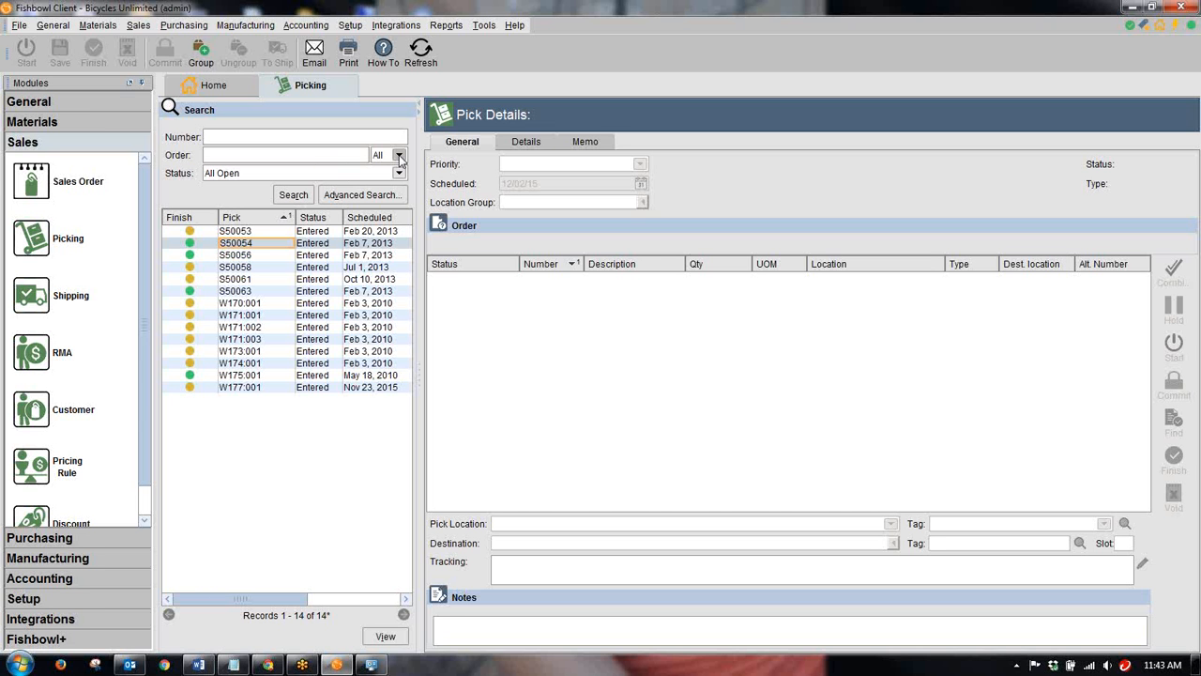
left_click(399, 155)
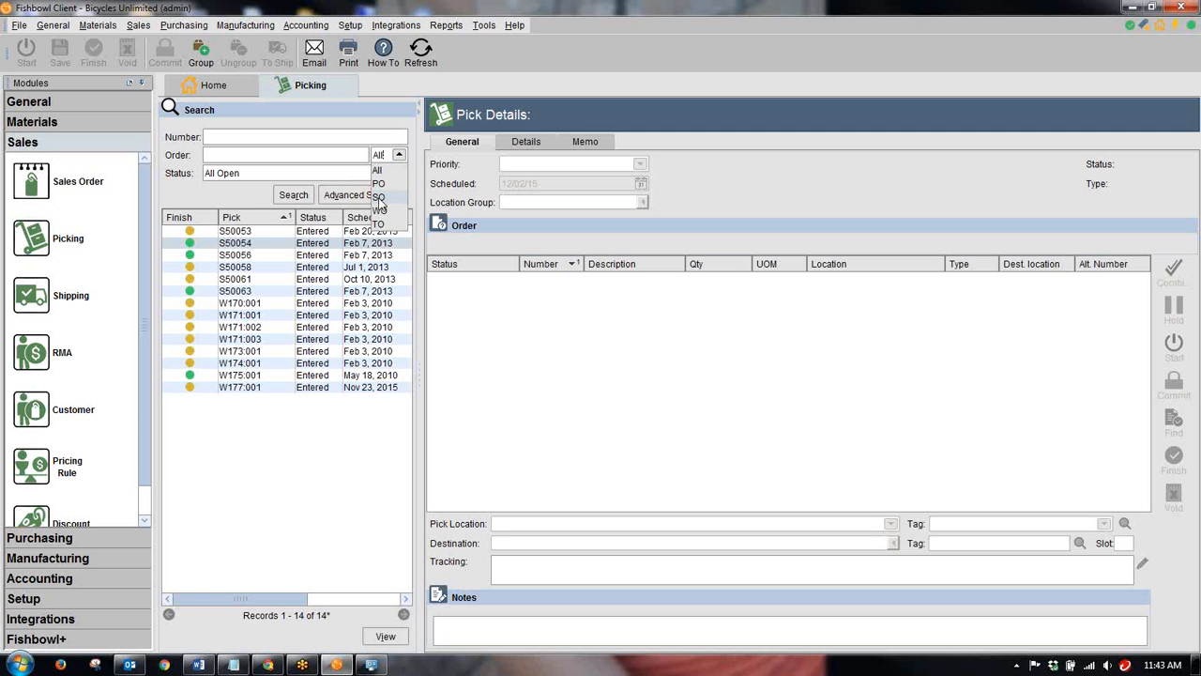
left_click(379, 197)
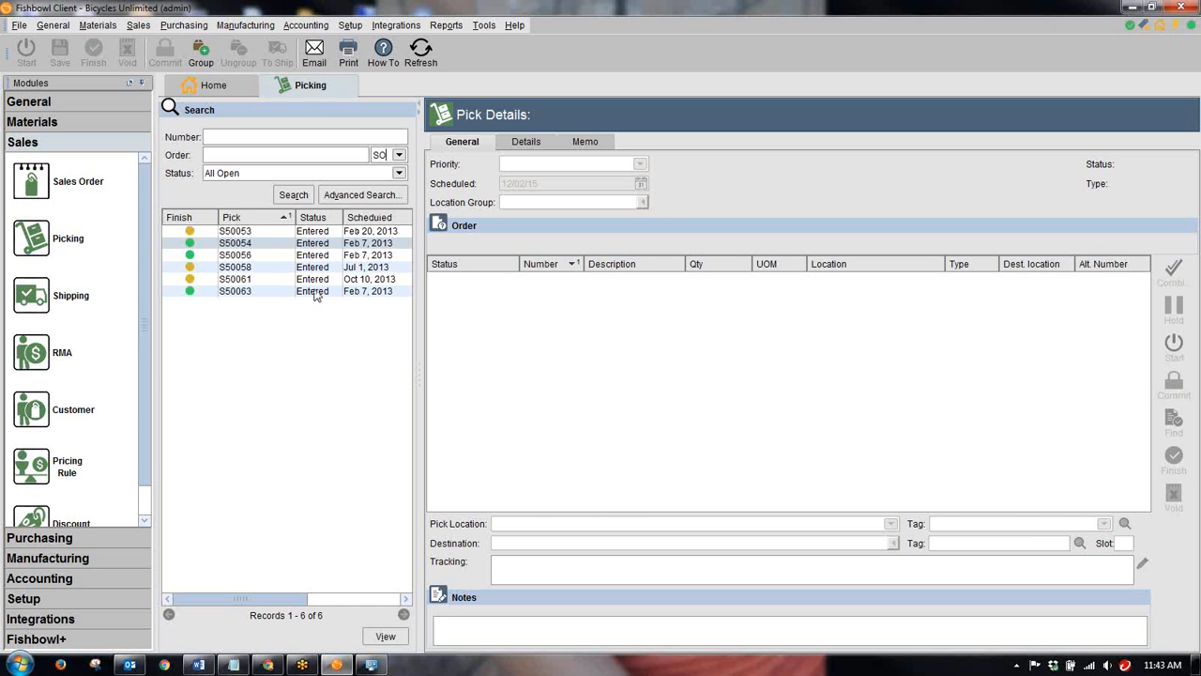
left_click(315, 218)
left_click(367, 219)
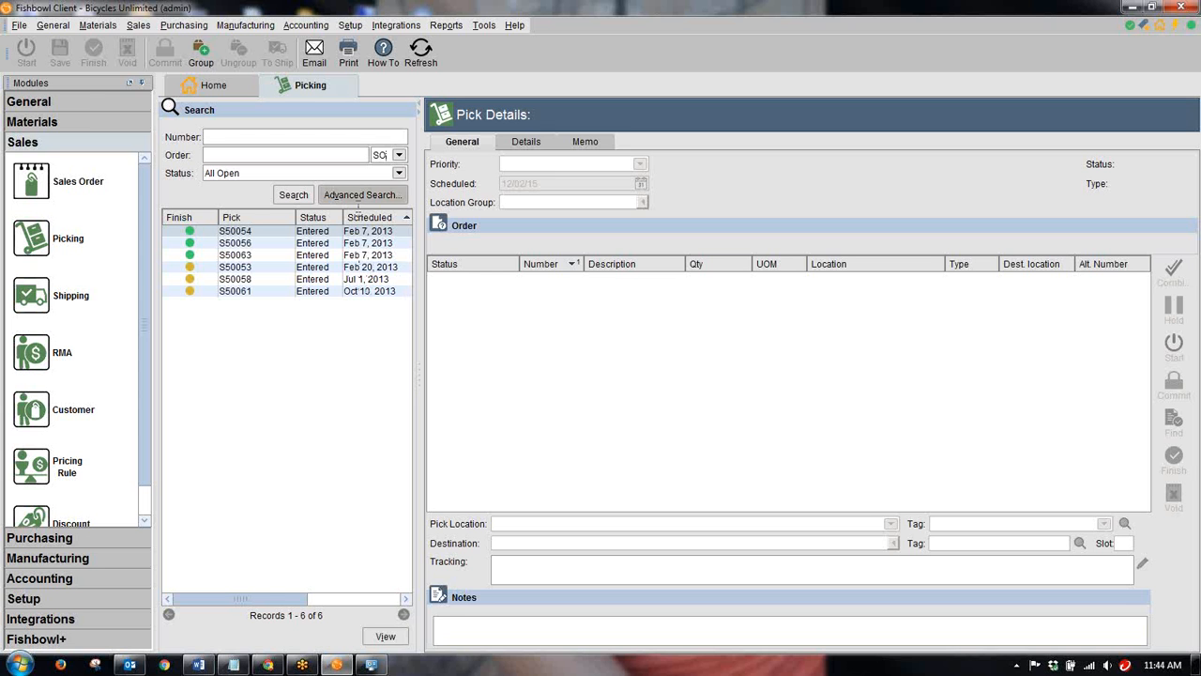
Step: Open the Sales Order module, load the issued order containing iMount and iEdge, and highlight its fulfillment date
left_click(138, 25)
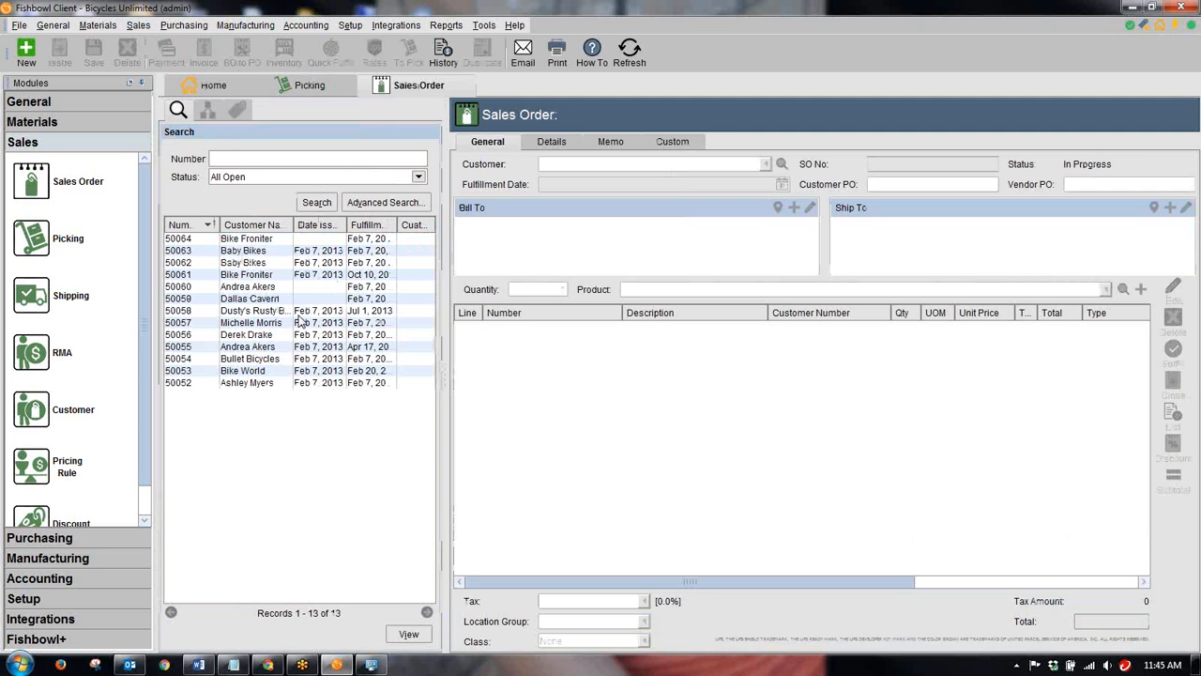
left_click(234, 336)
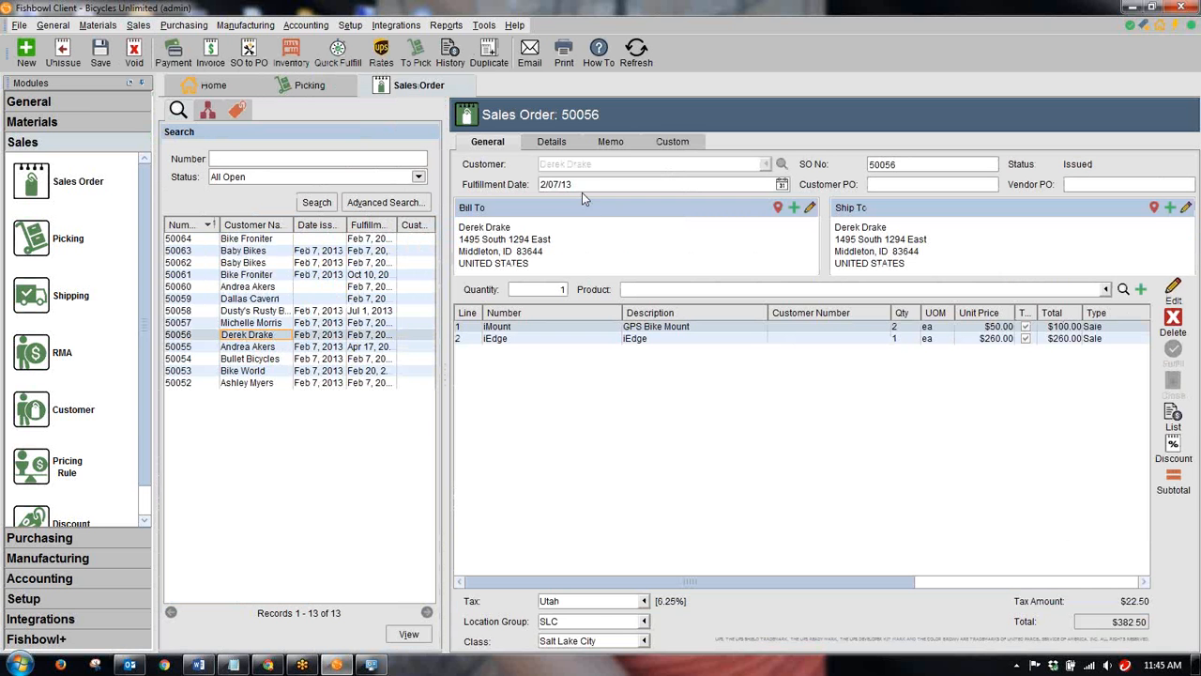
left_click_drag(574, 184, 535, 184)
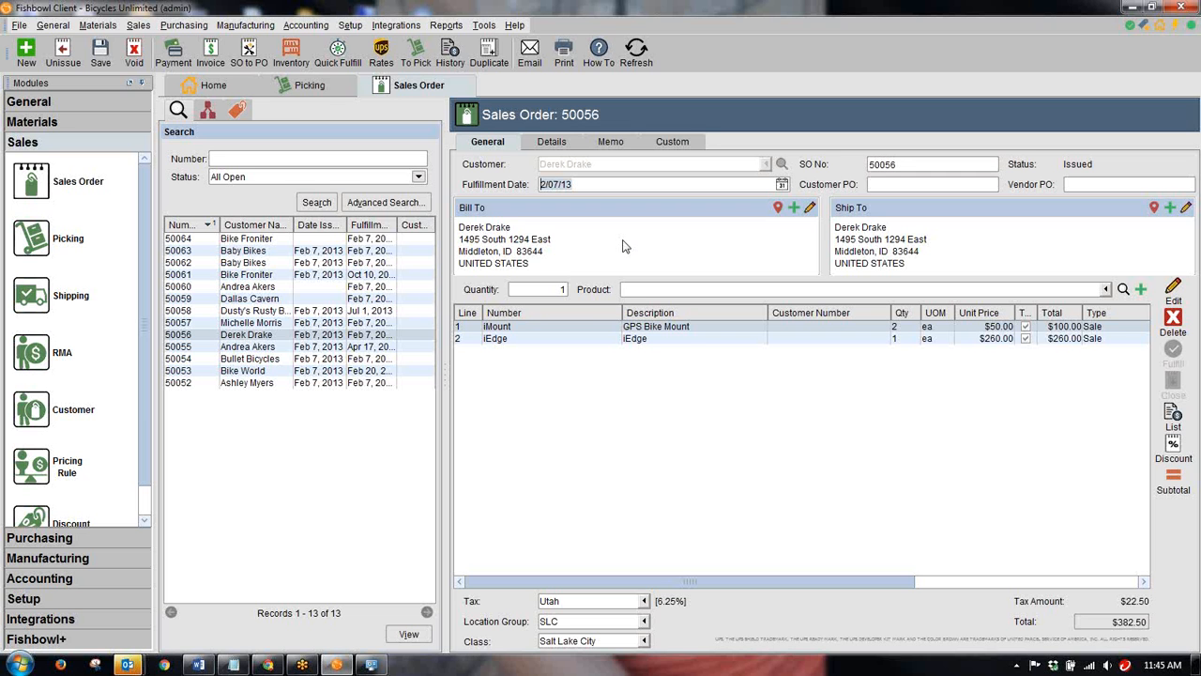
Step: Return to the pick list and review its Order Info and Username columns
left_click(302, 85)
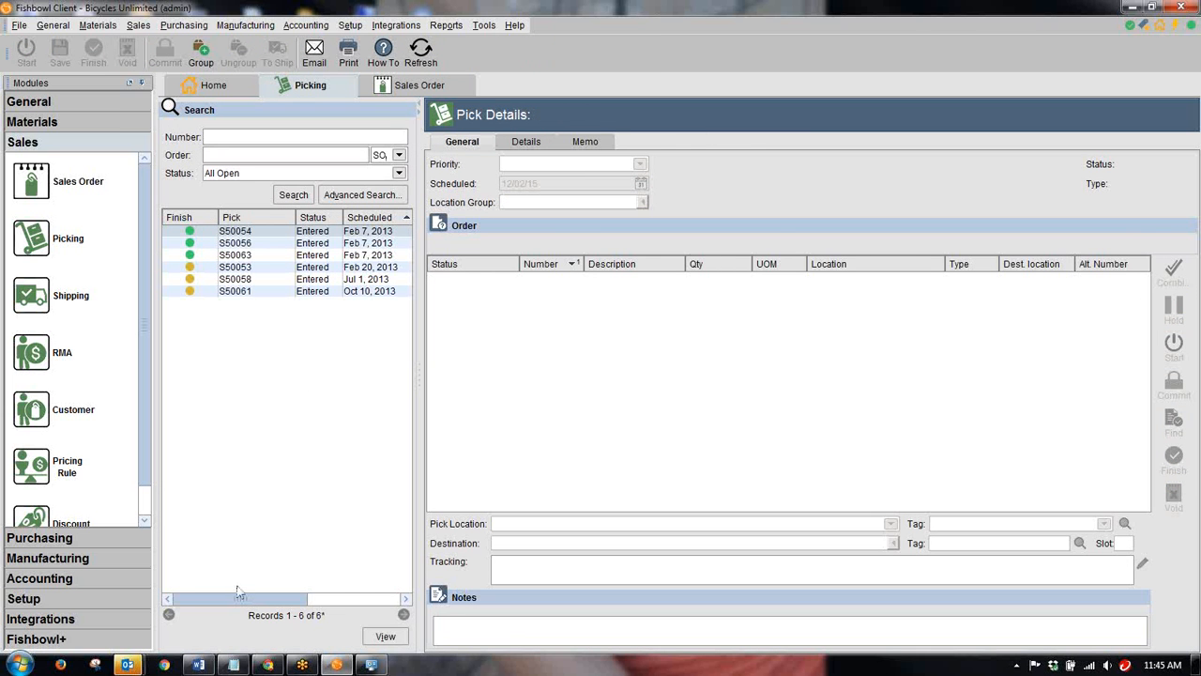
left_click_drag(235, 601, 338, 601)
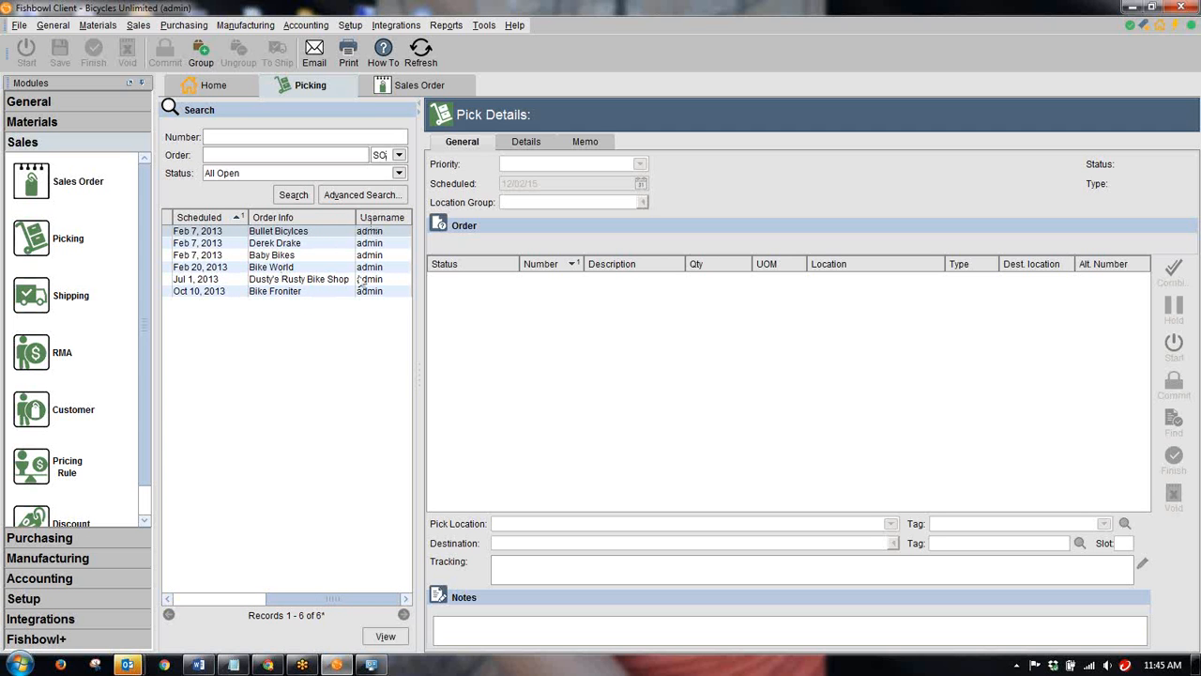
left_click_drag(324, 594, 224, 599)
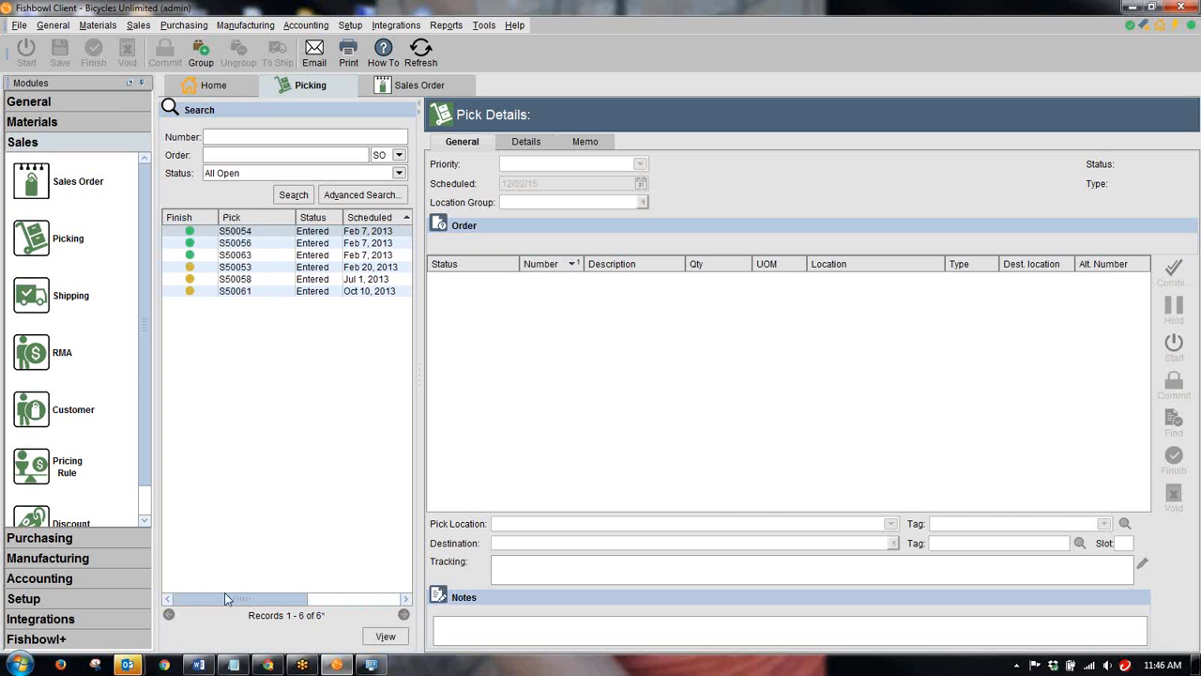
Step: Hide the Finish column in the pick list and show the Carrier column
right_click(185, 218)
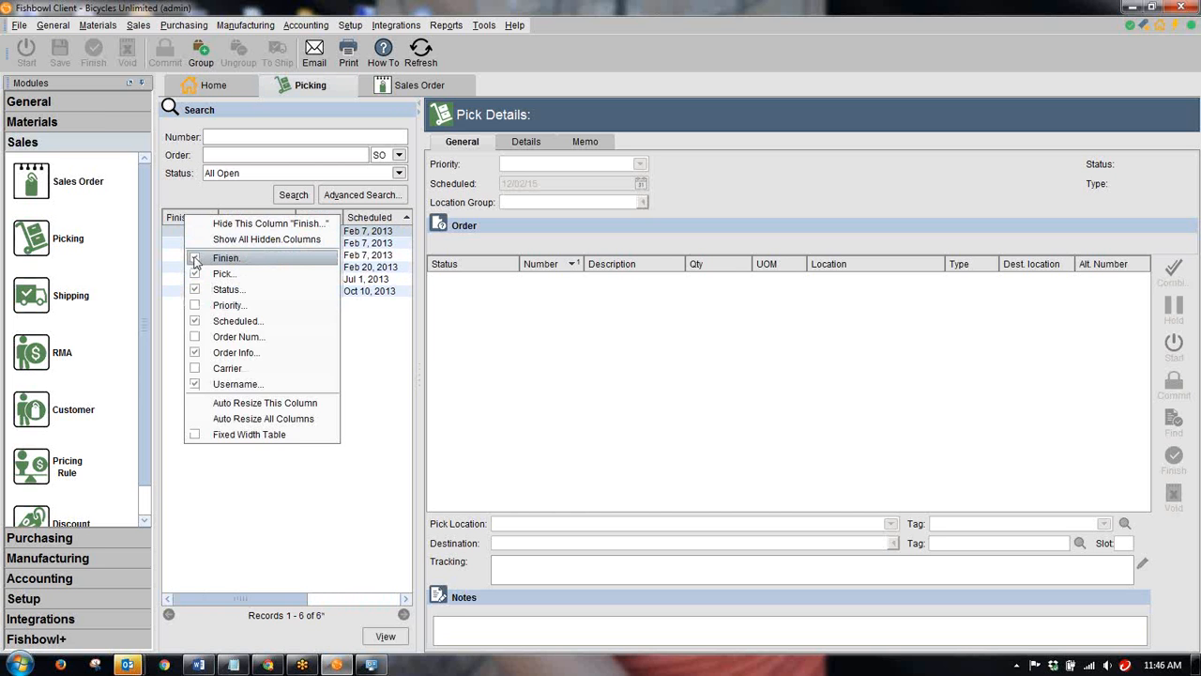
left_click(323, 474)
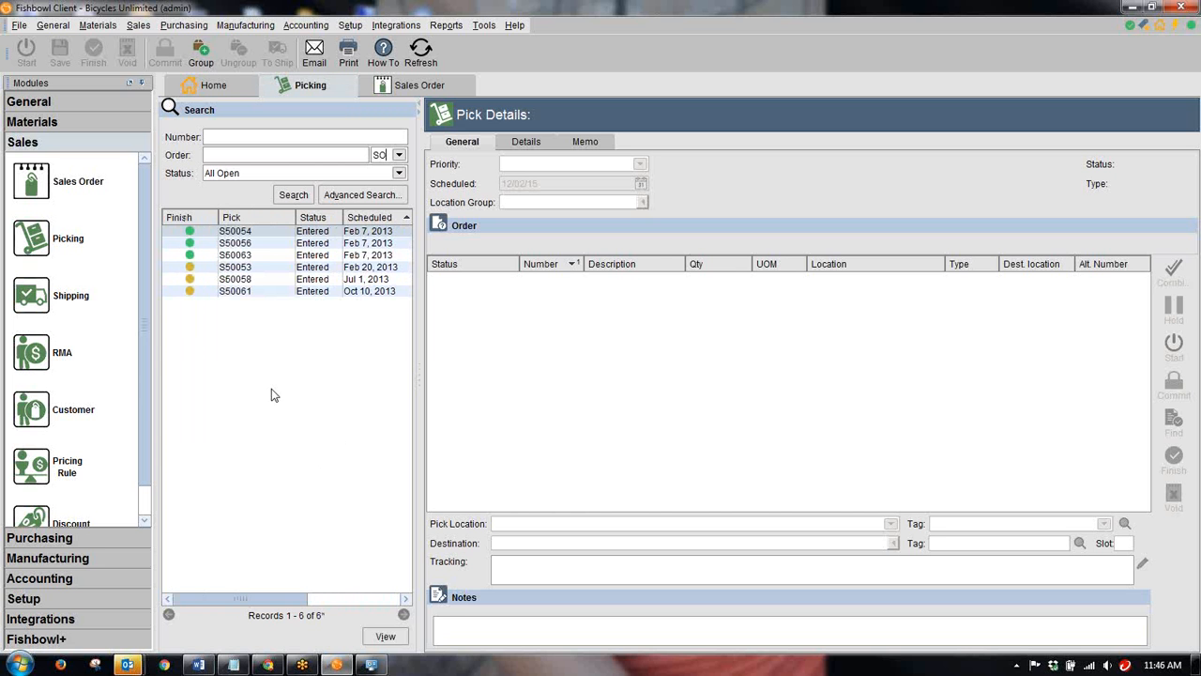
right_click(195, 221)
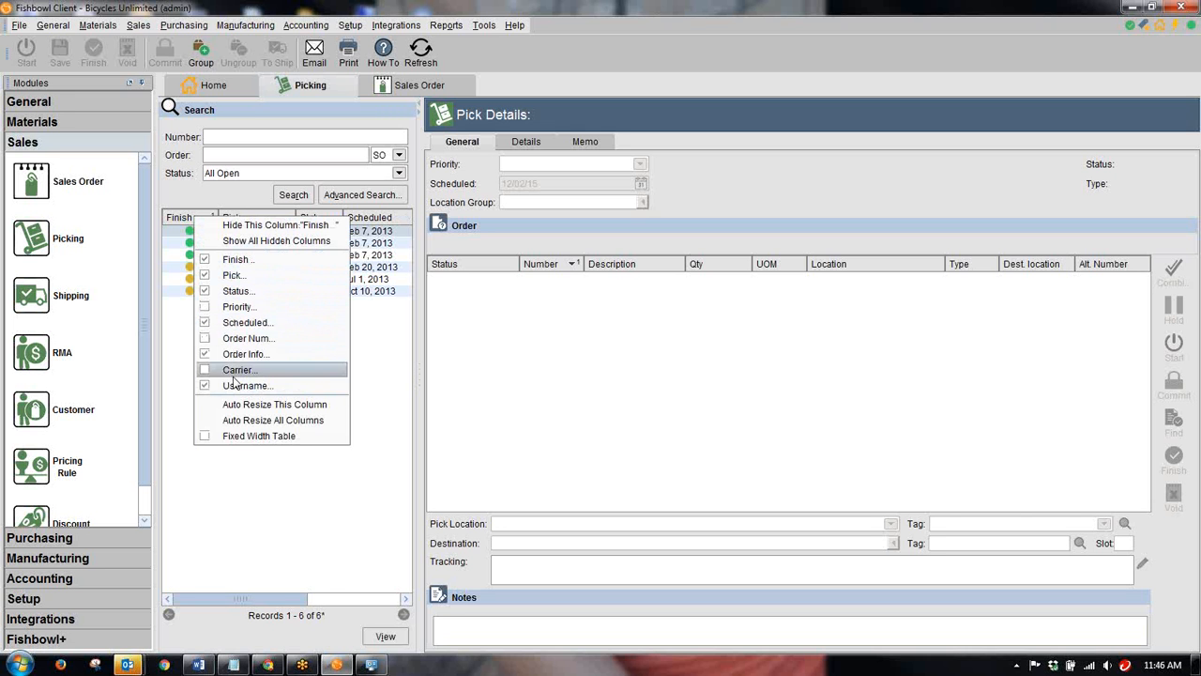
left_click(211, 261)
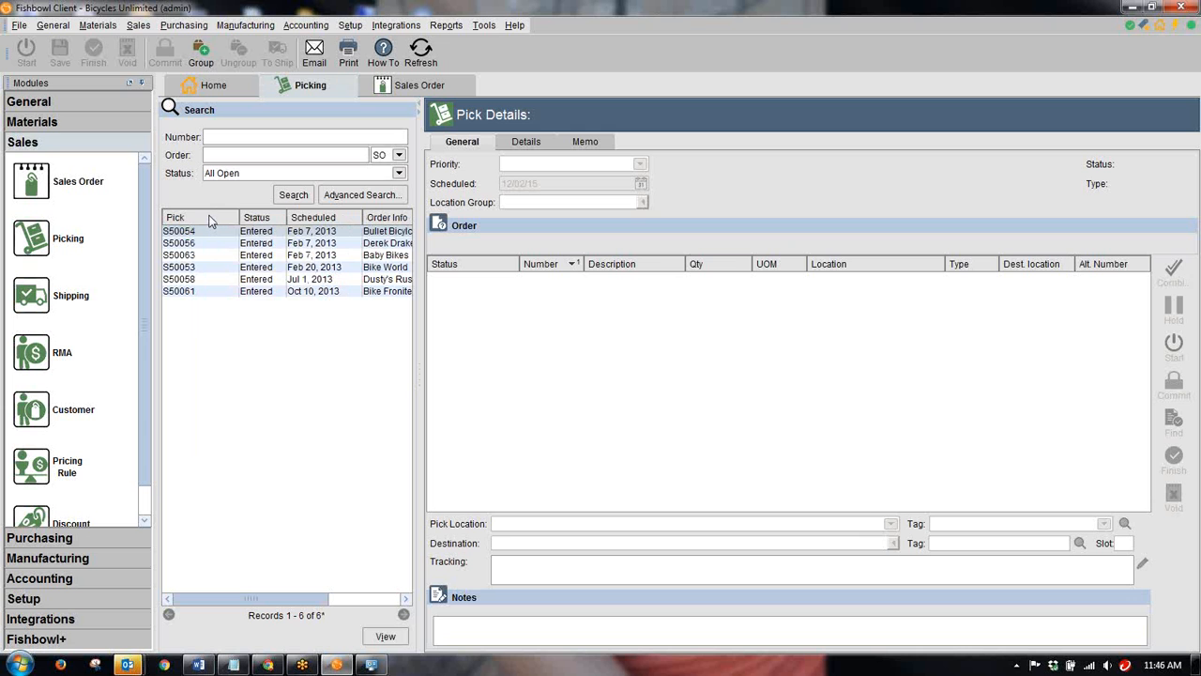
right_click(208, 216)
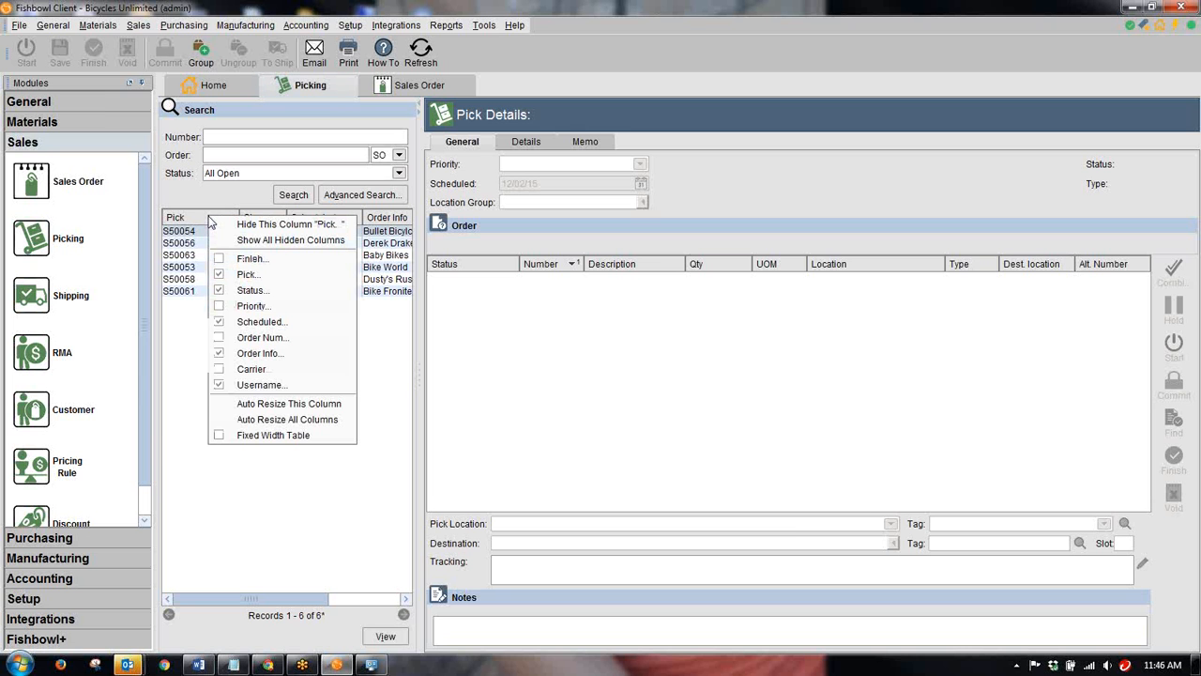
left_click(219, 371)
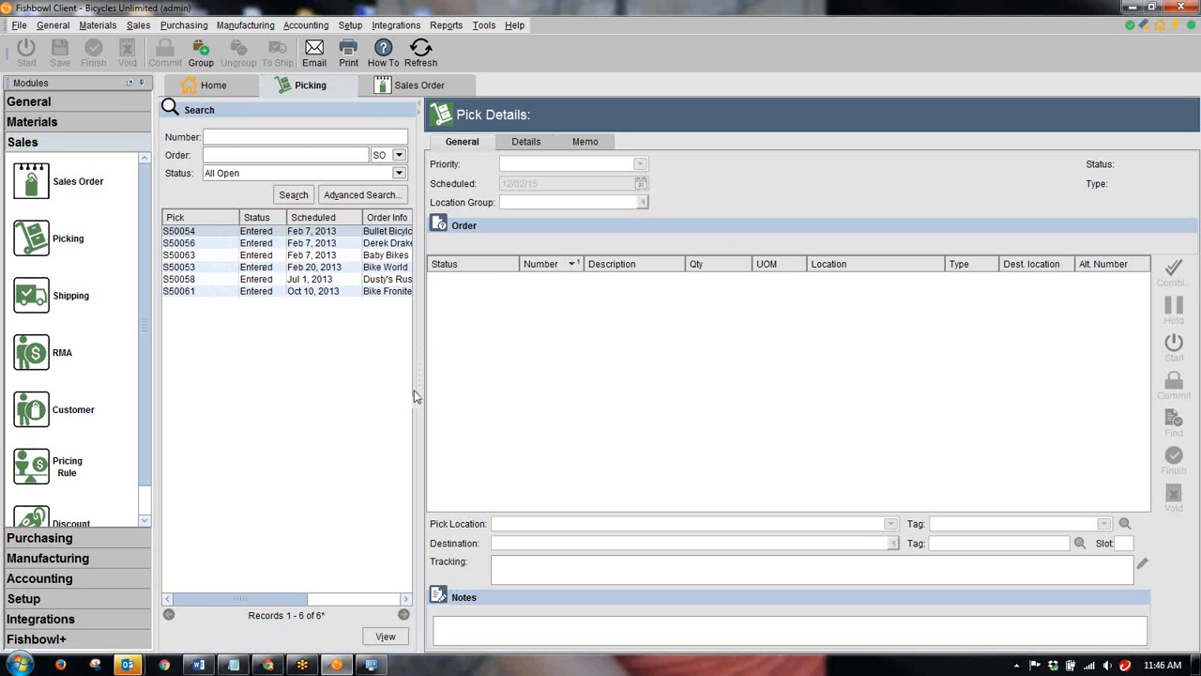
Step: Collapse the Modules panel and widen the pick list to bring the Carrier and Username columns into view
left_click_drag(412, 367, 460, 368)
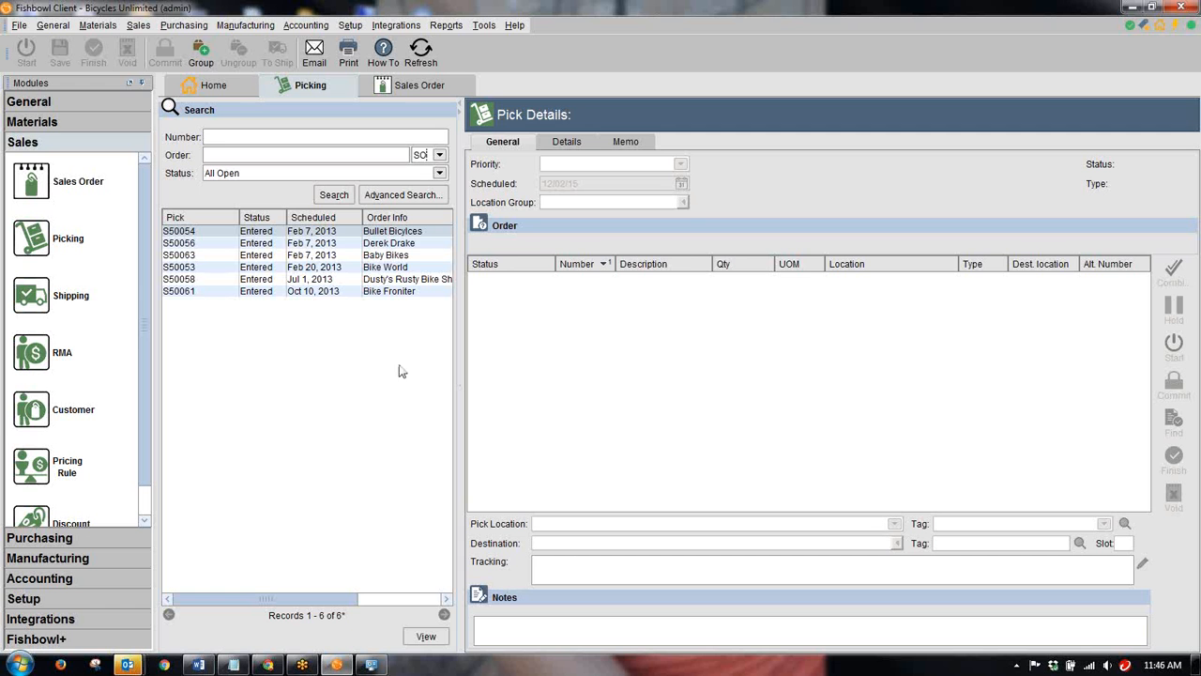
left_click(141, 83)
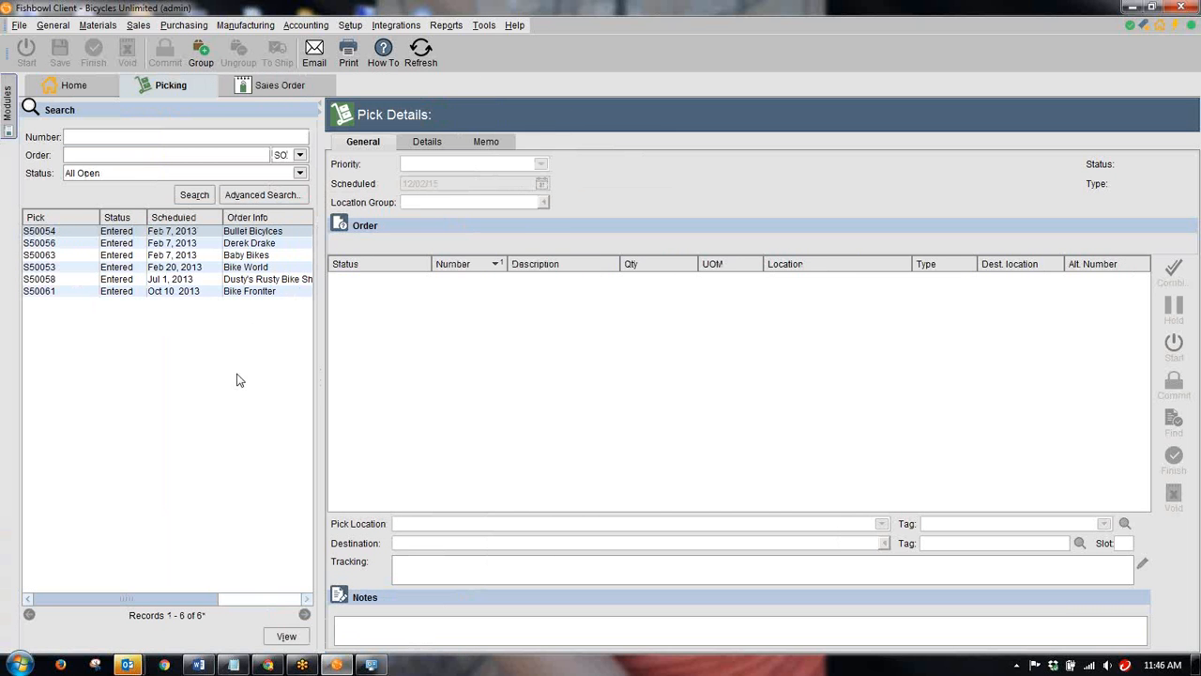
left_click_drag(321, 368, 374, 374)
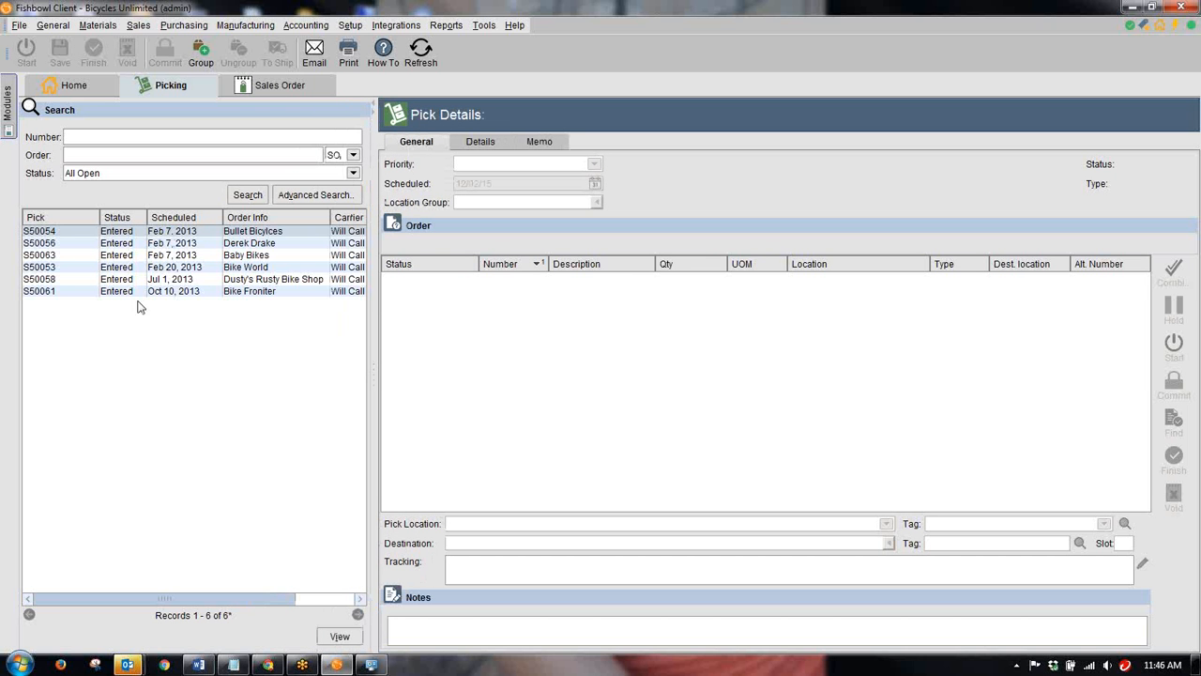
left_click_drag(376, 373, 408, 370)
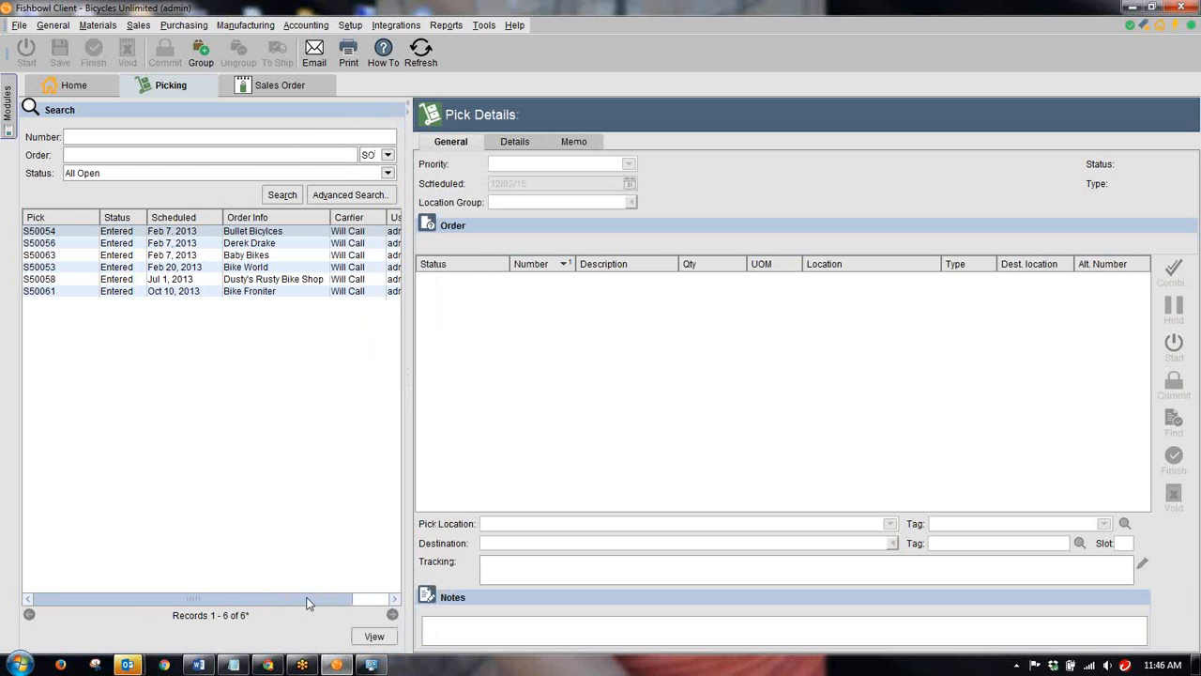
left_click_drag(308, 598, 330, 600)
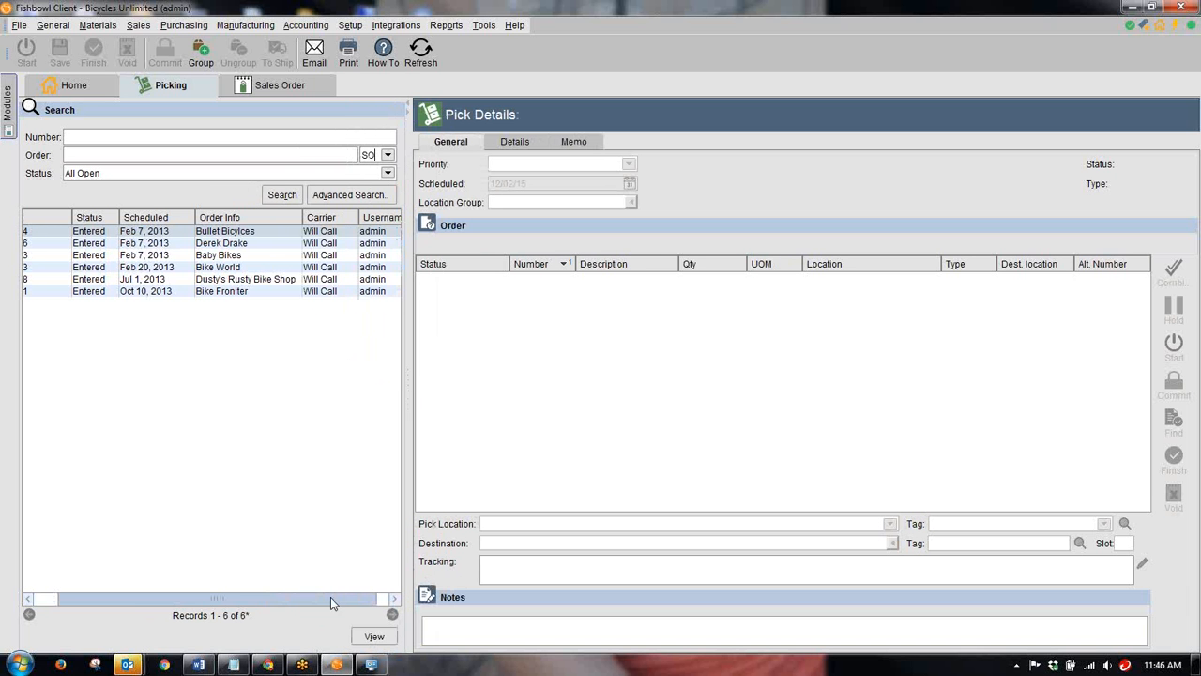
Step: Hide the Carrier and Username columns and narrow the pick list to fit the remaining columns
right_click(330, 222)
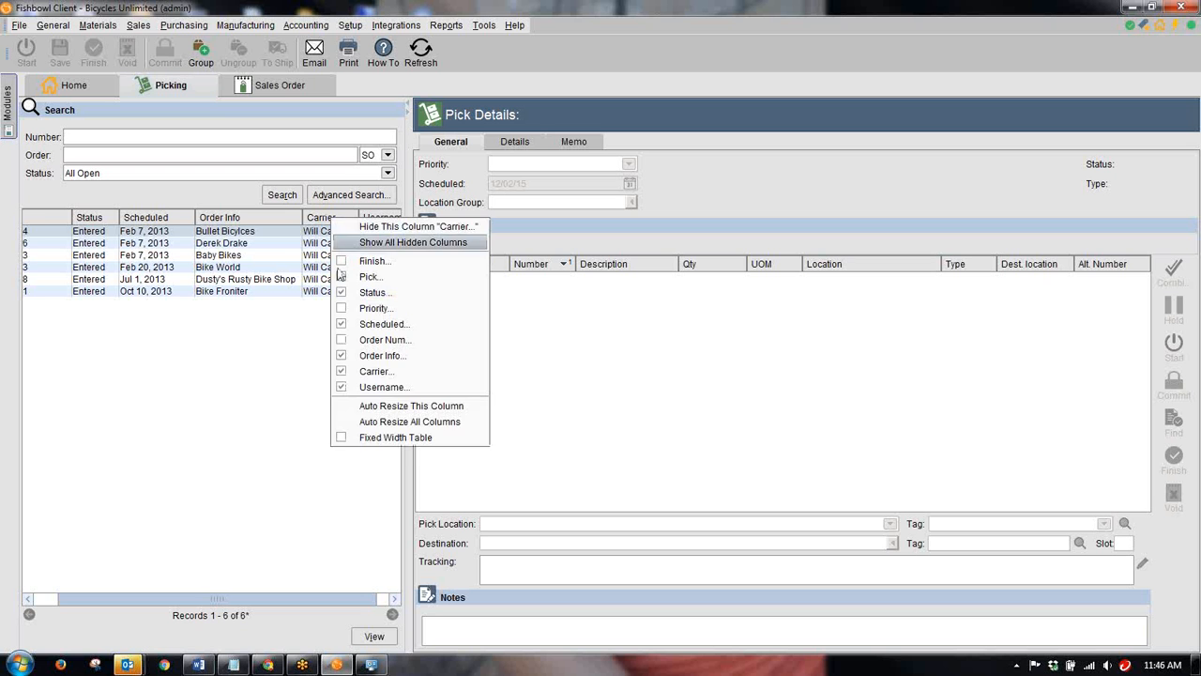
left_click(341, 371)
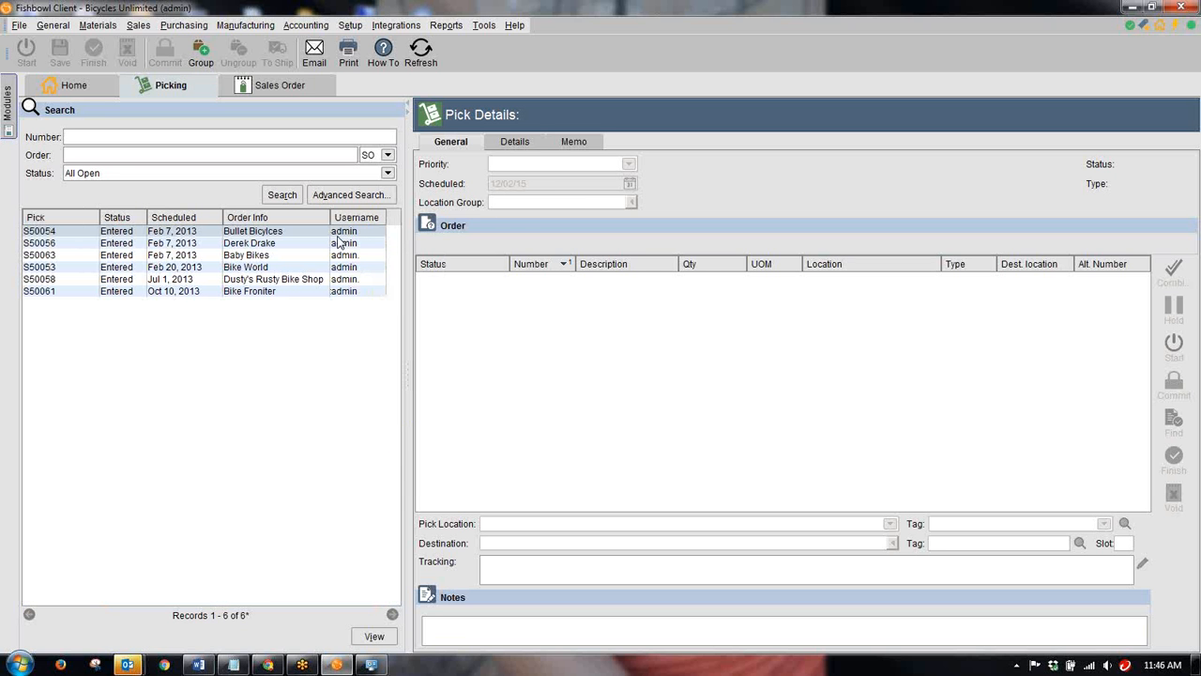
right_click(355, 223)
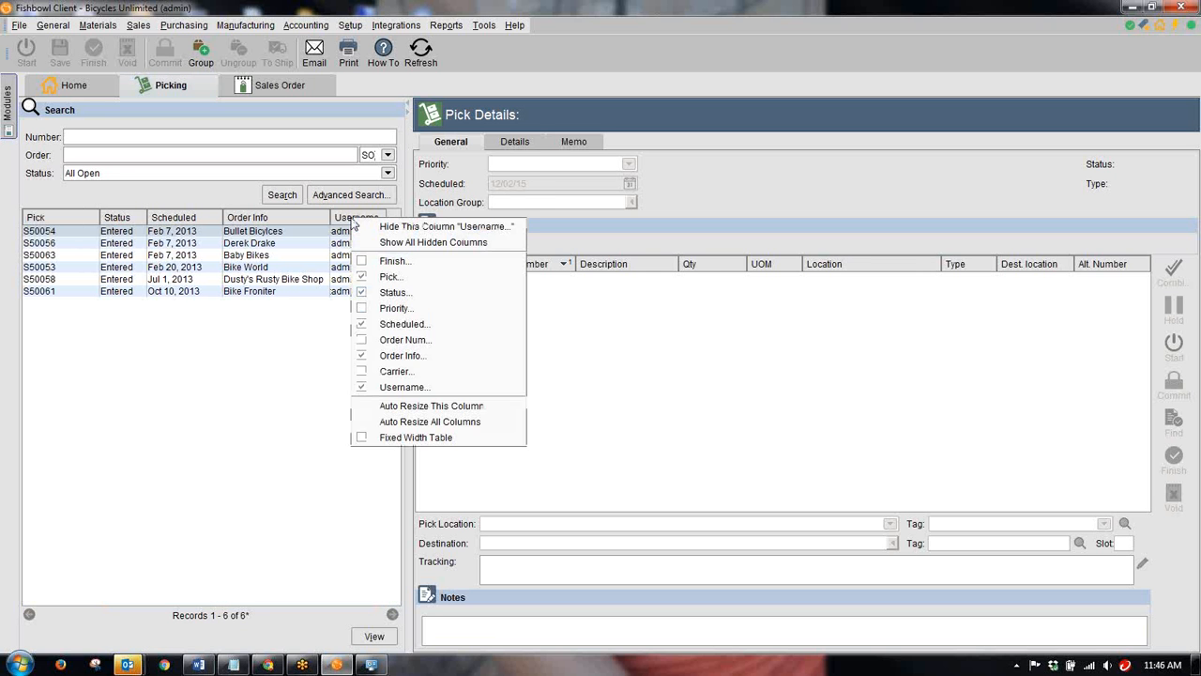
left_click(364, 387)
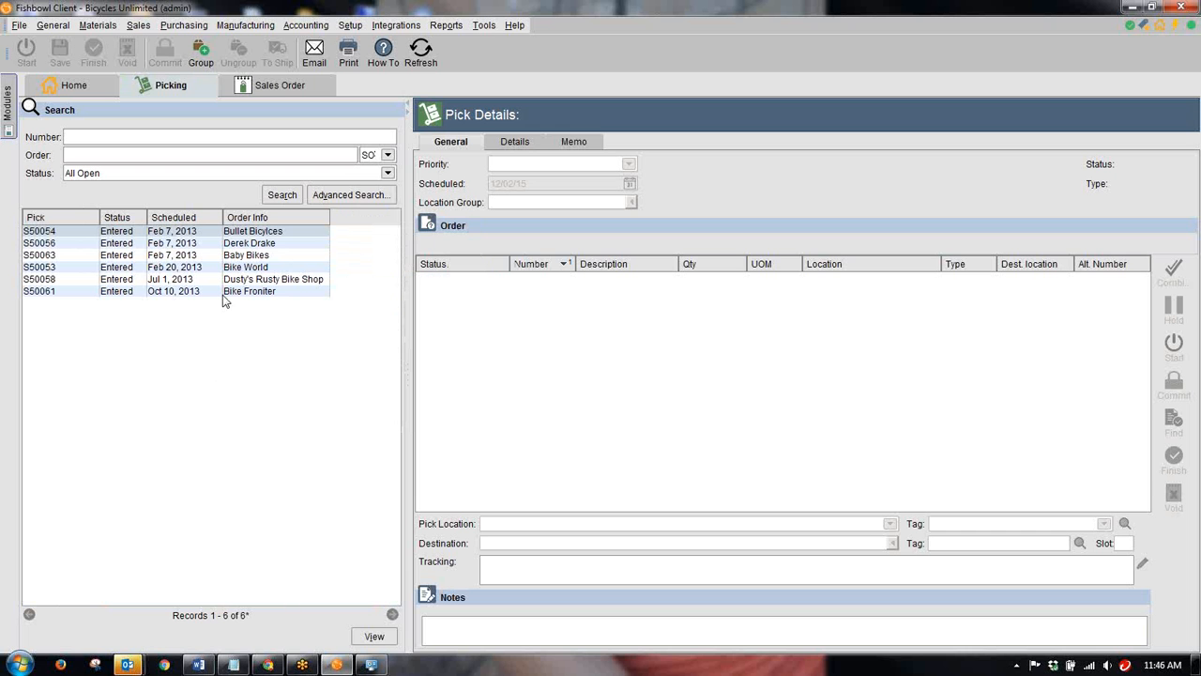
left_click_drag(405, 356, 340, 356)
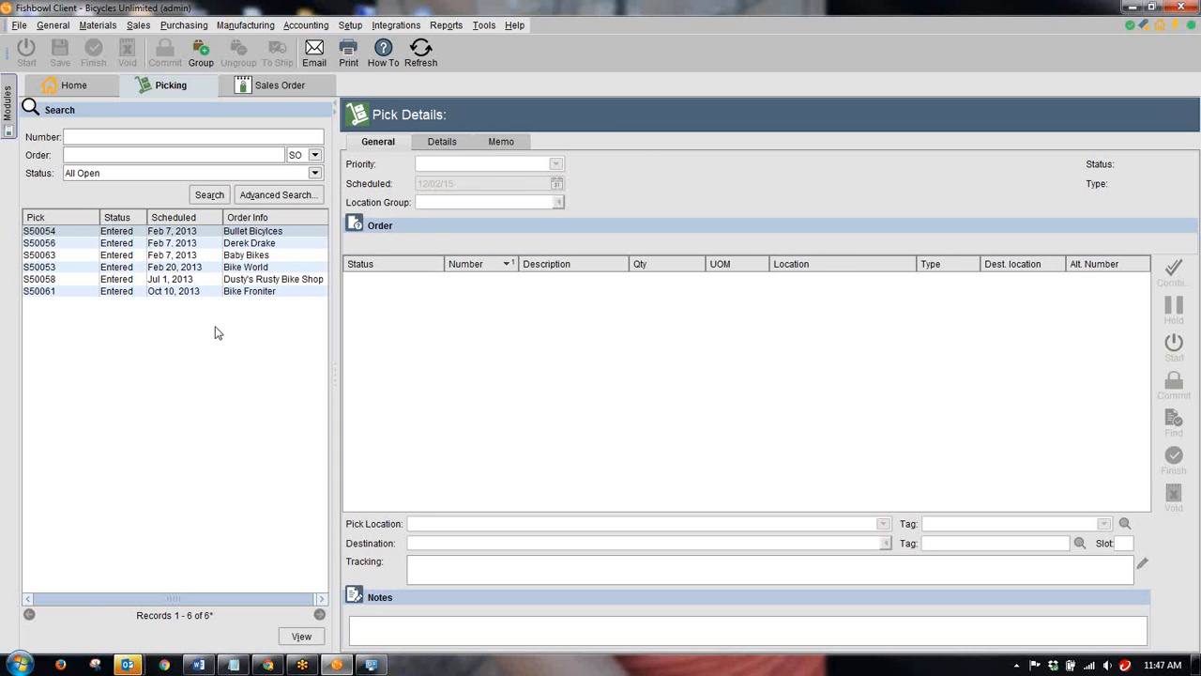
Step: Show the Priority column, widen the pick list, and enlarge the Scheduled and Priority columns
right_click(241, 221)
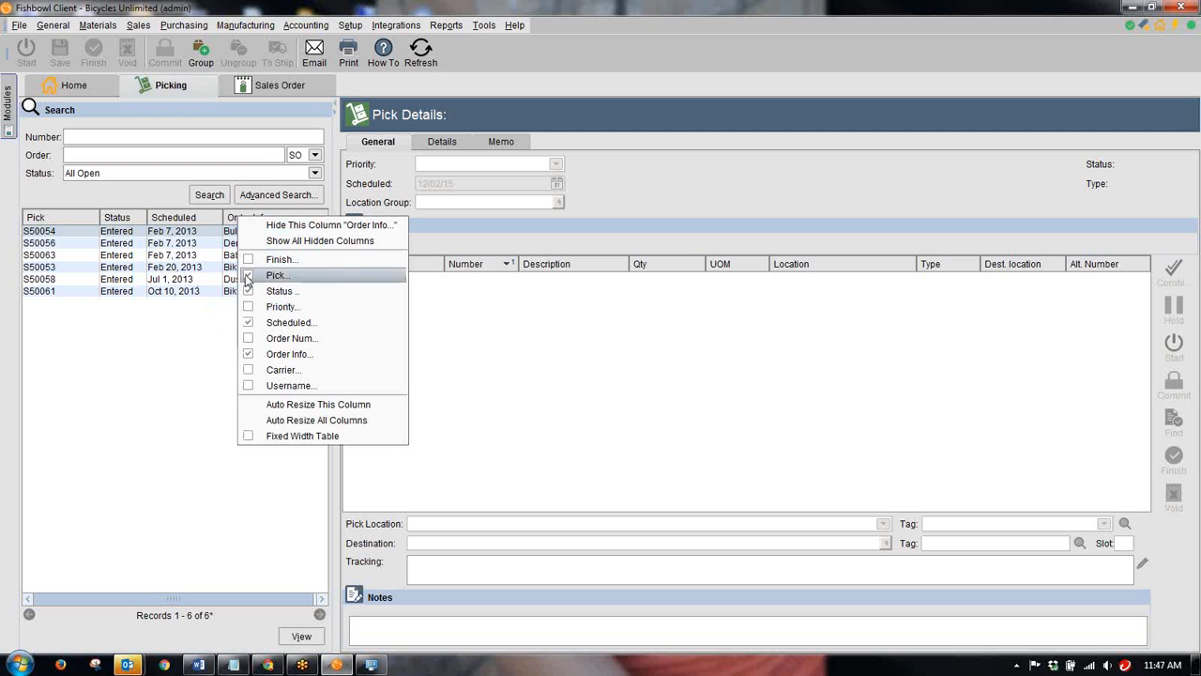
left_click(249, 308)
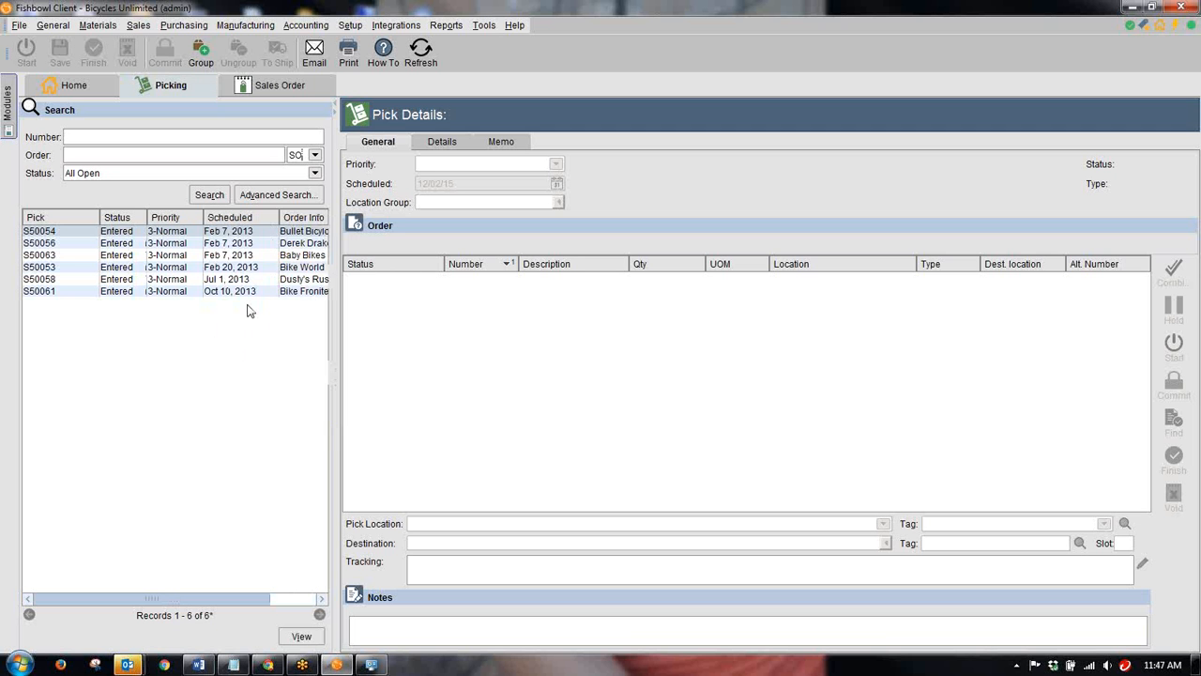
left_click_drag(335, 444, 386, 460)
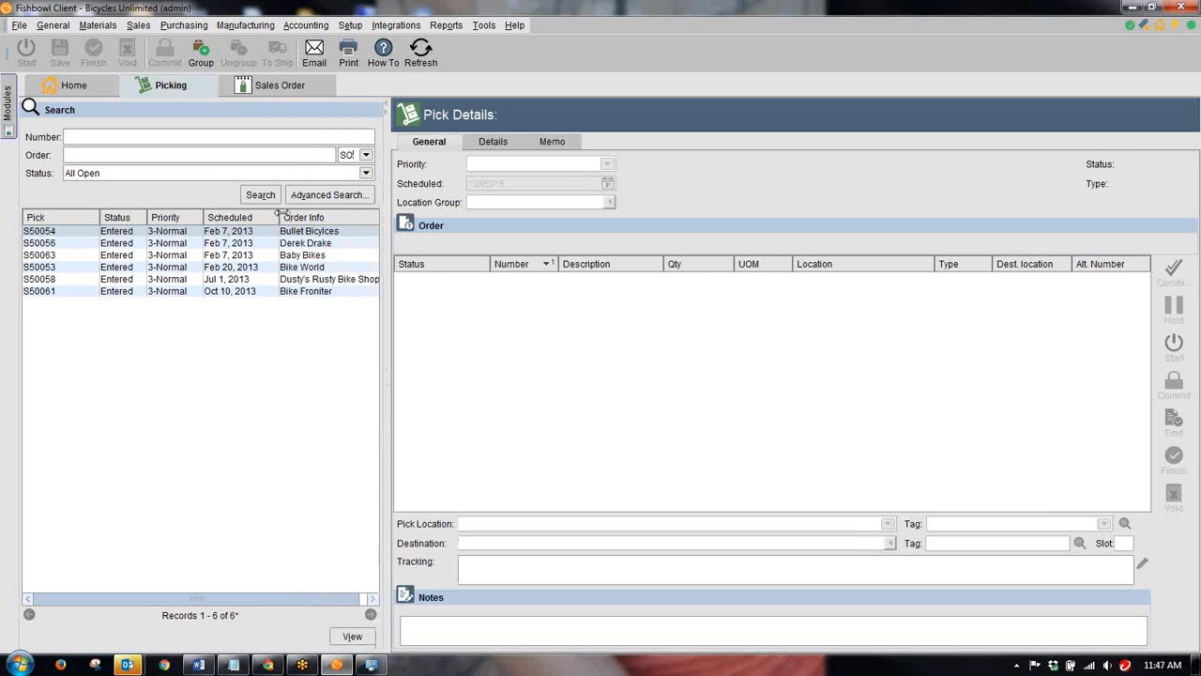
left_click_drag(279, 216, 291, 217)
left_click_drag(197, 217, 208, 217)
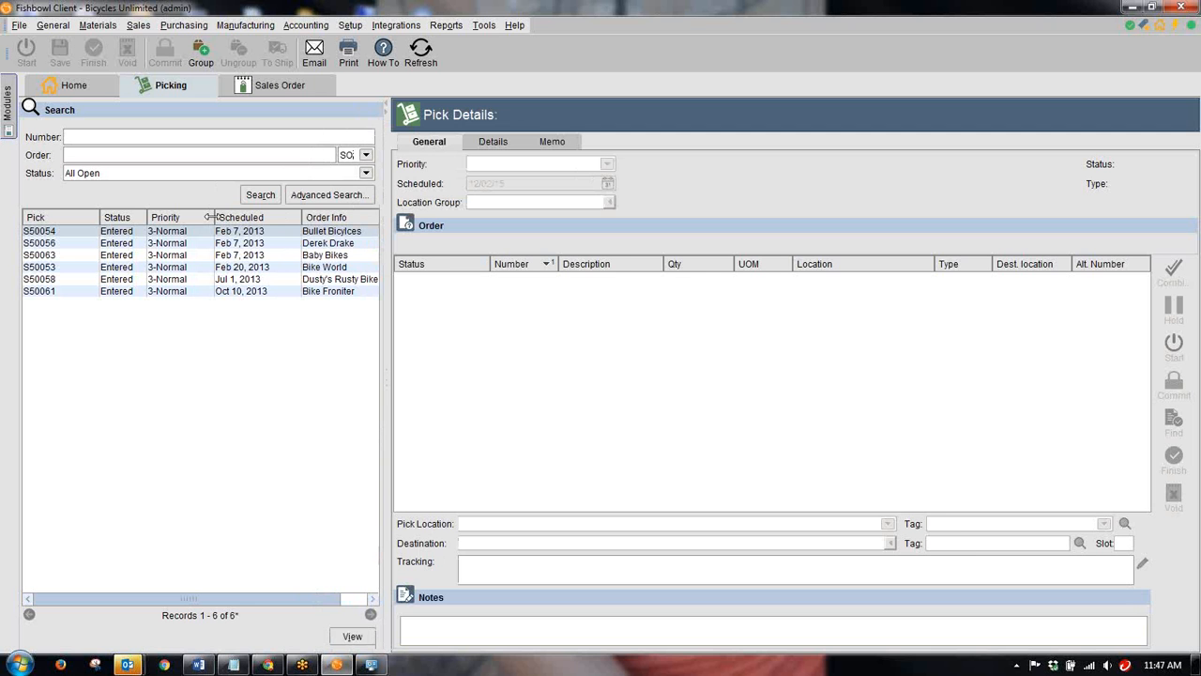
Step: Set the priority of the open sales order to 1-Highest in its details and save the order
left_click(177, 256)
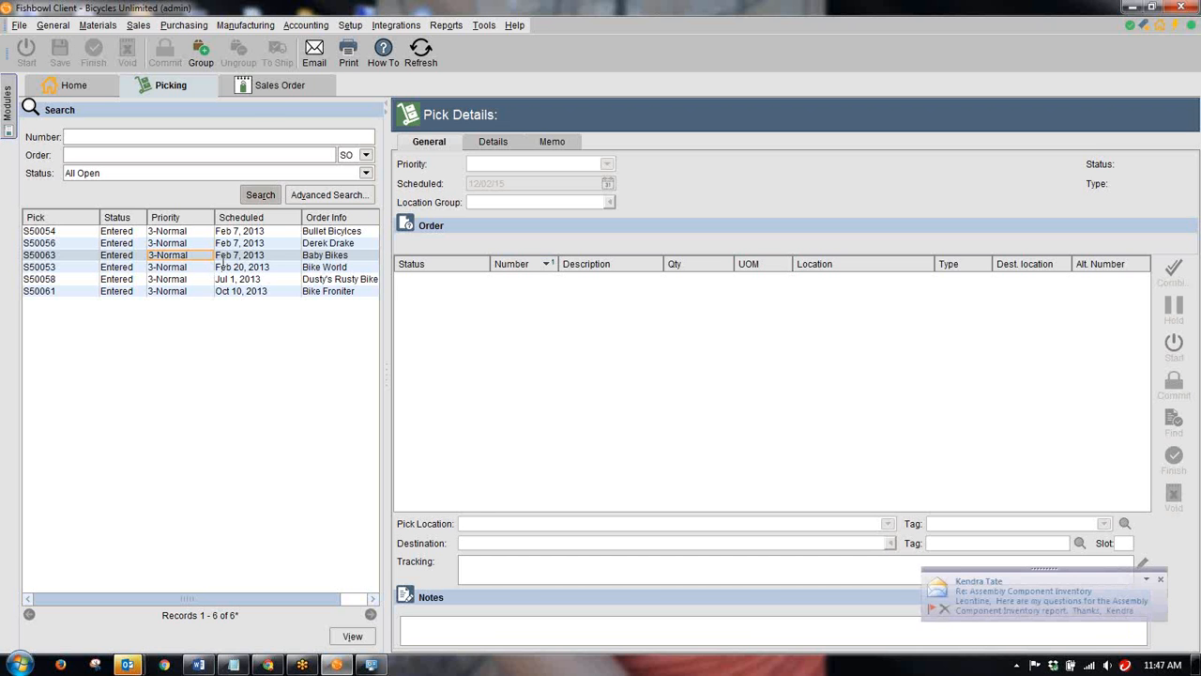
left_click(267, 89)
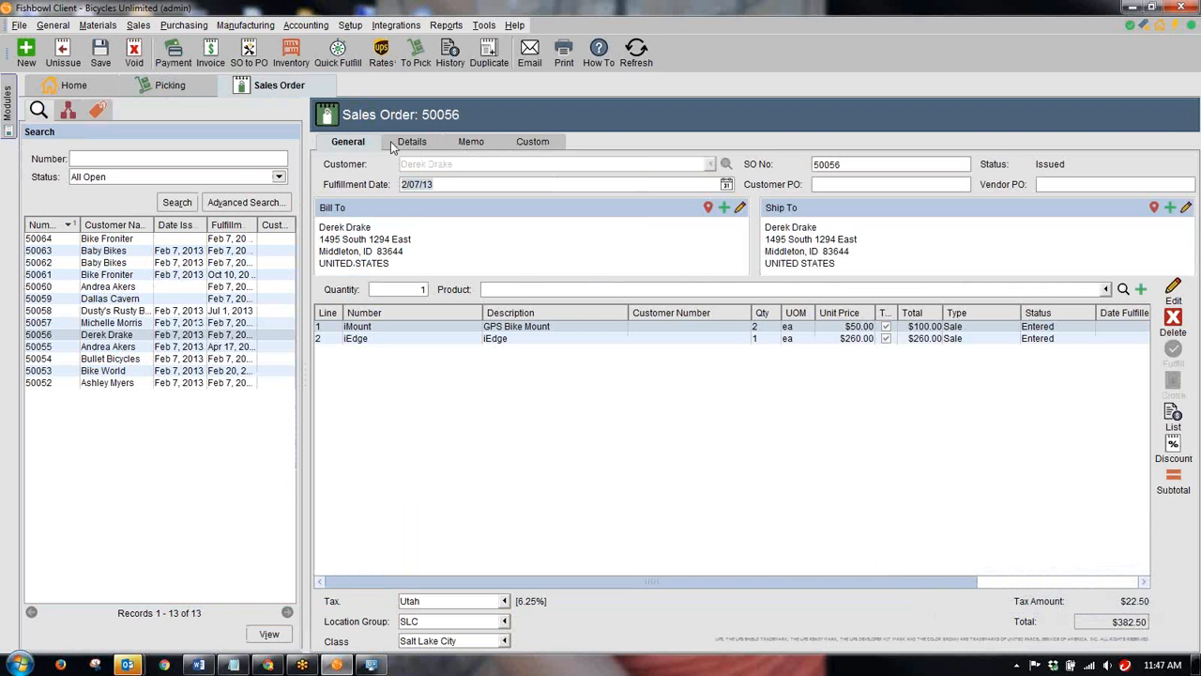
left_click(405, 146)
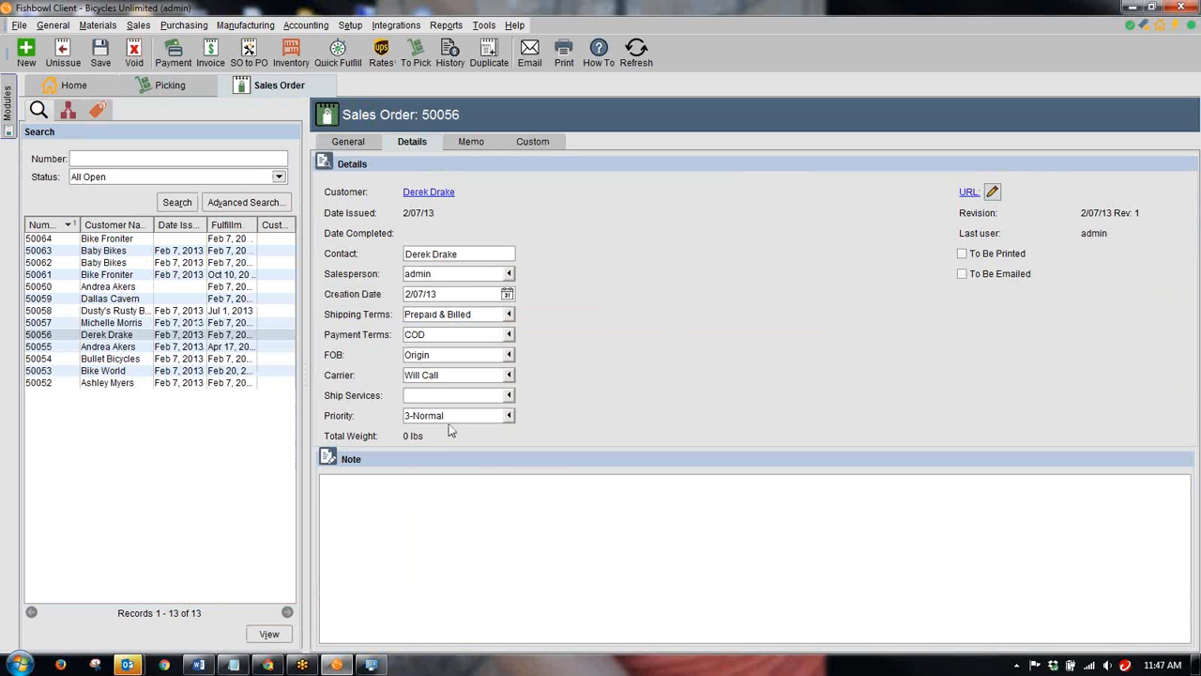
left_click(508, 416)
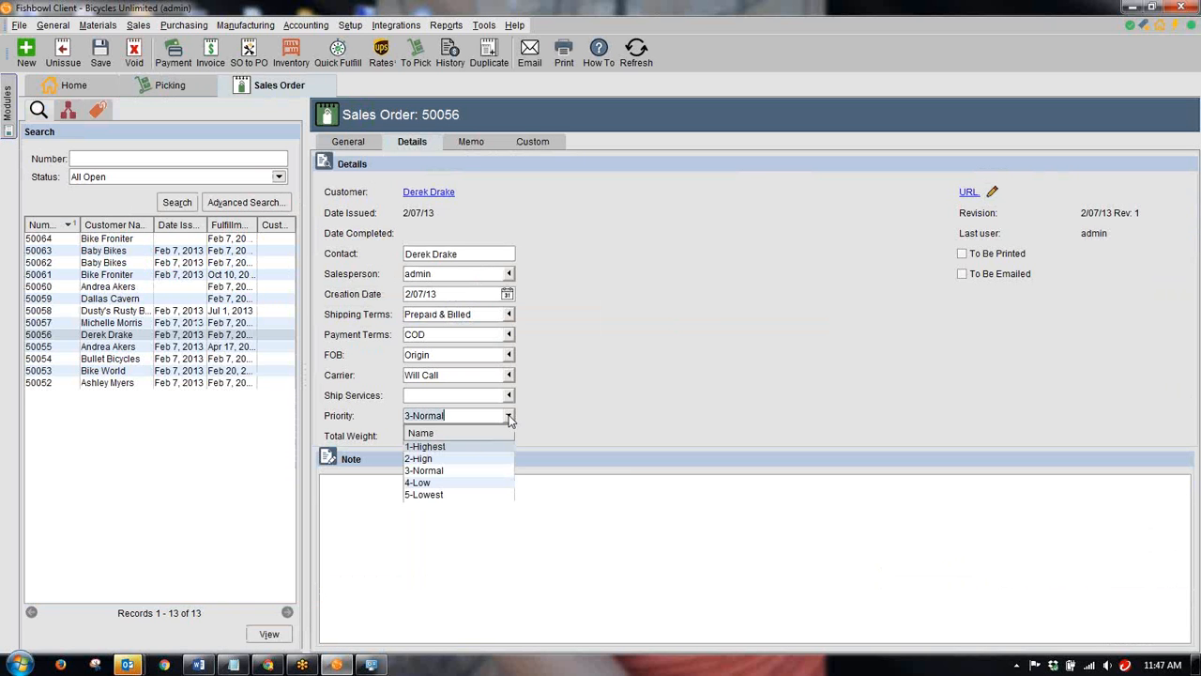
left_click(428, 448)
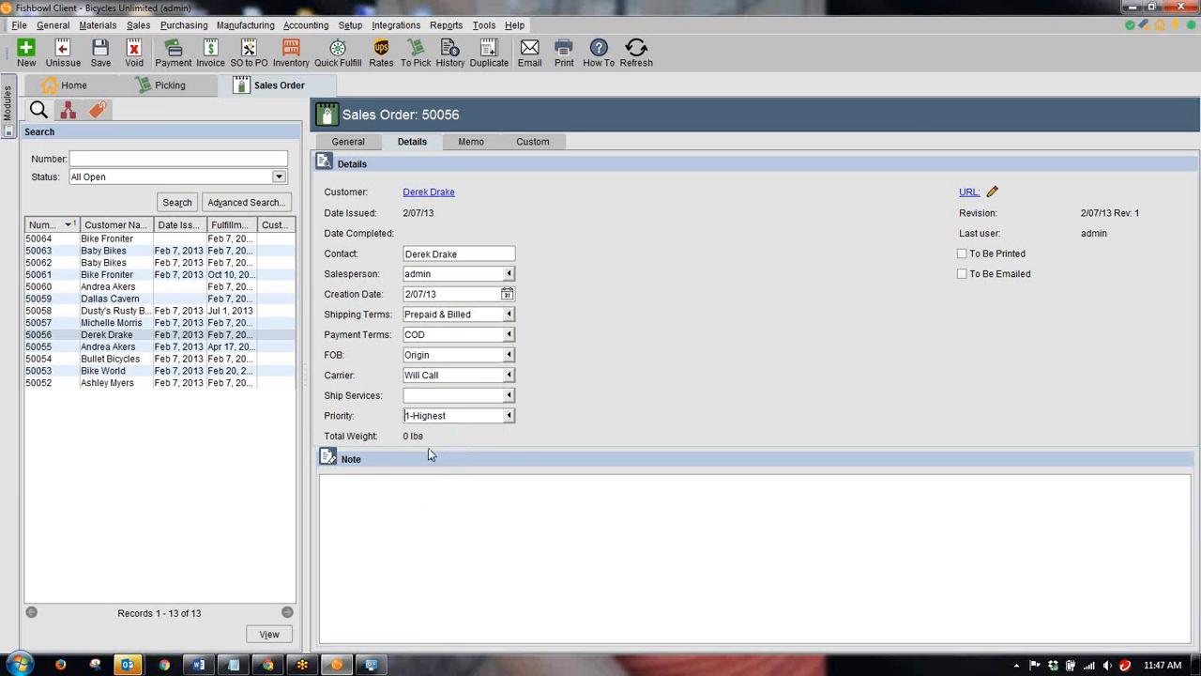
left_click(100, 55)
Step: Check the updated order's pick in the Picking module and sort the pick list by Priority
left_click(170, 87)
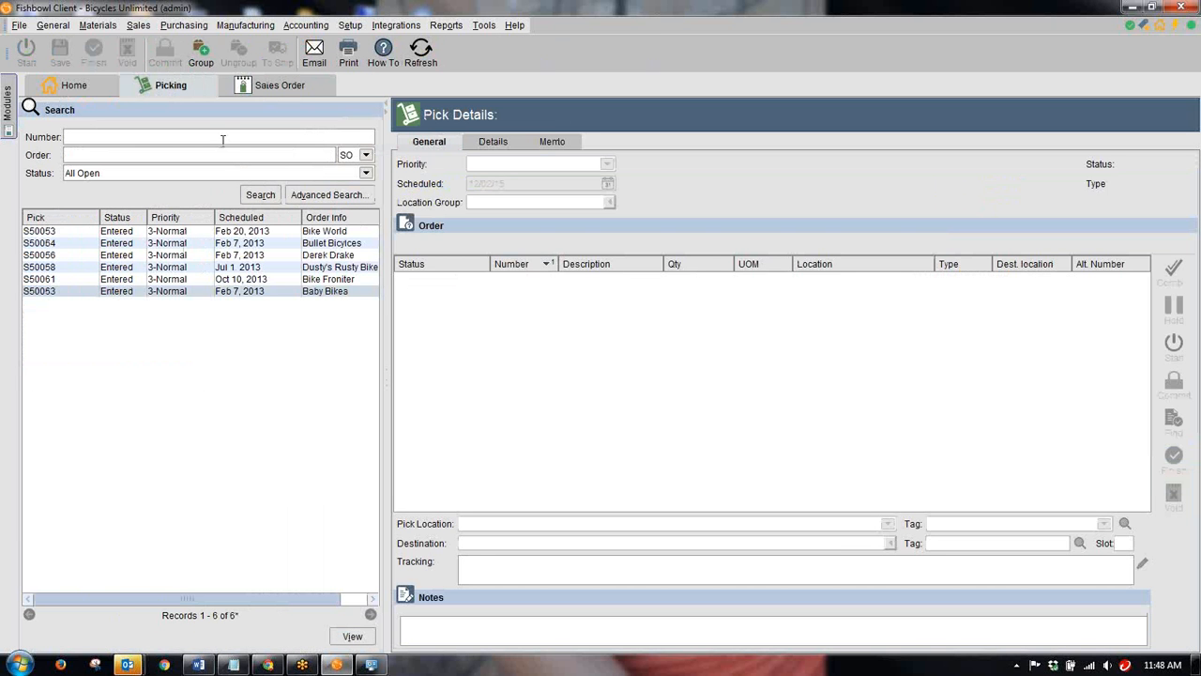
left_click(294, 84)
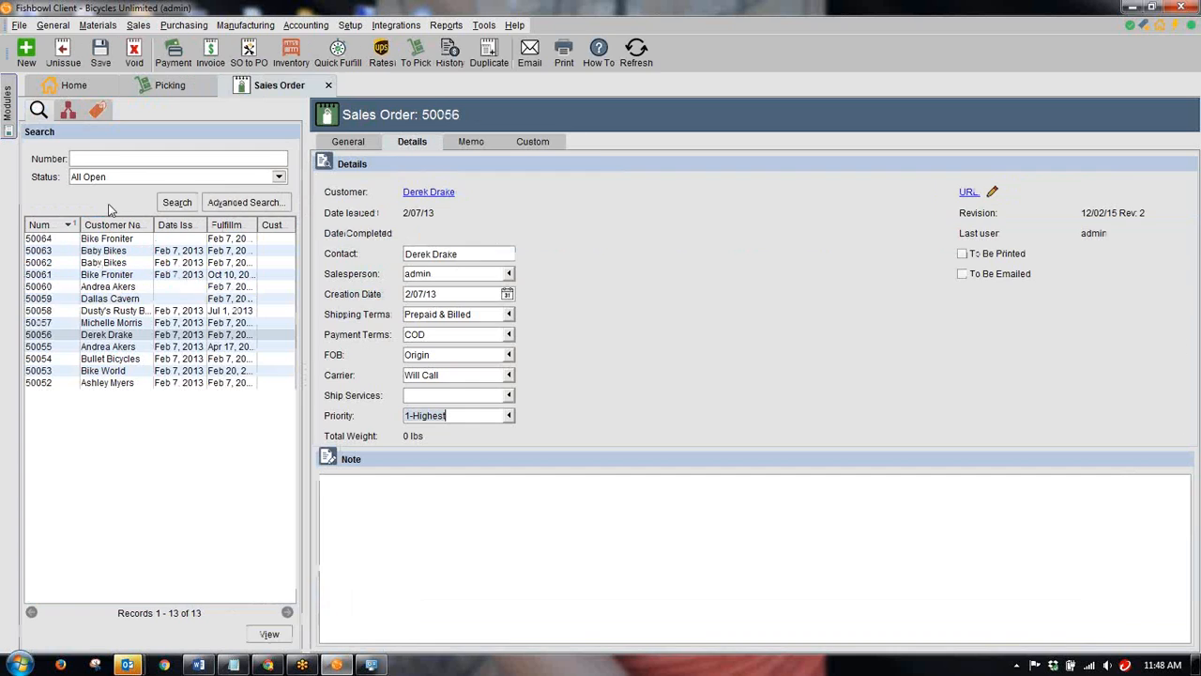
left_click(173, 90)
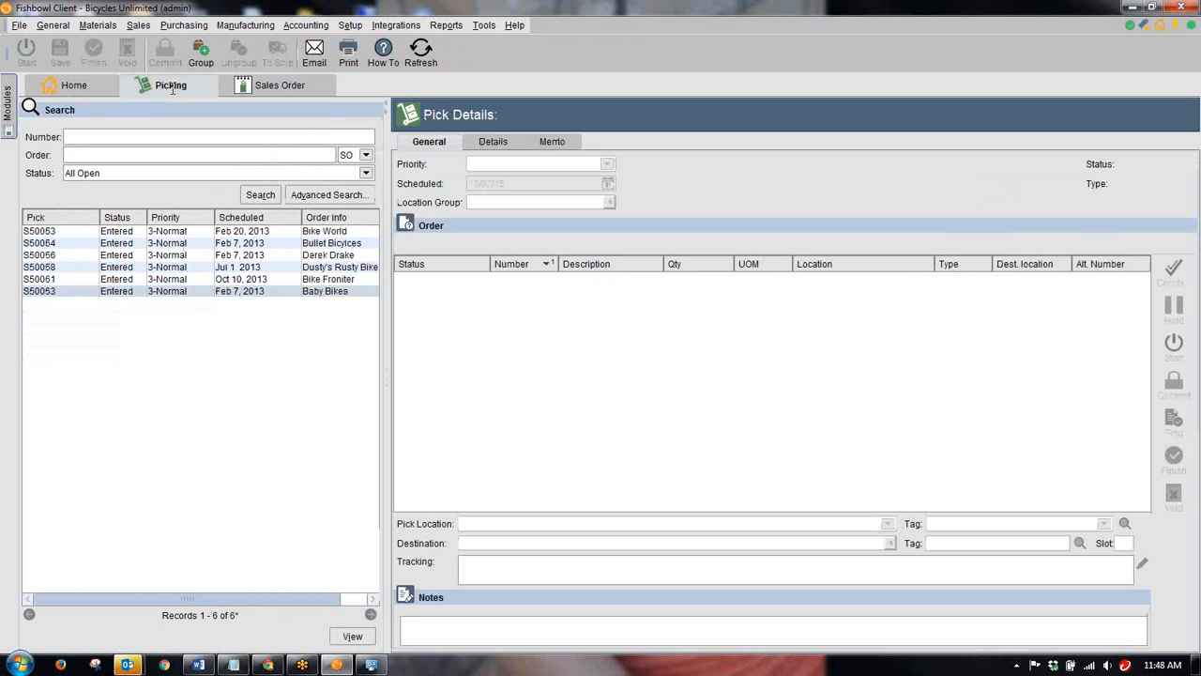
left_click(77, 260)
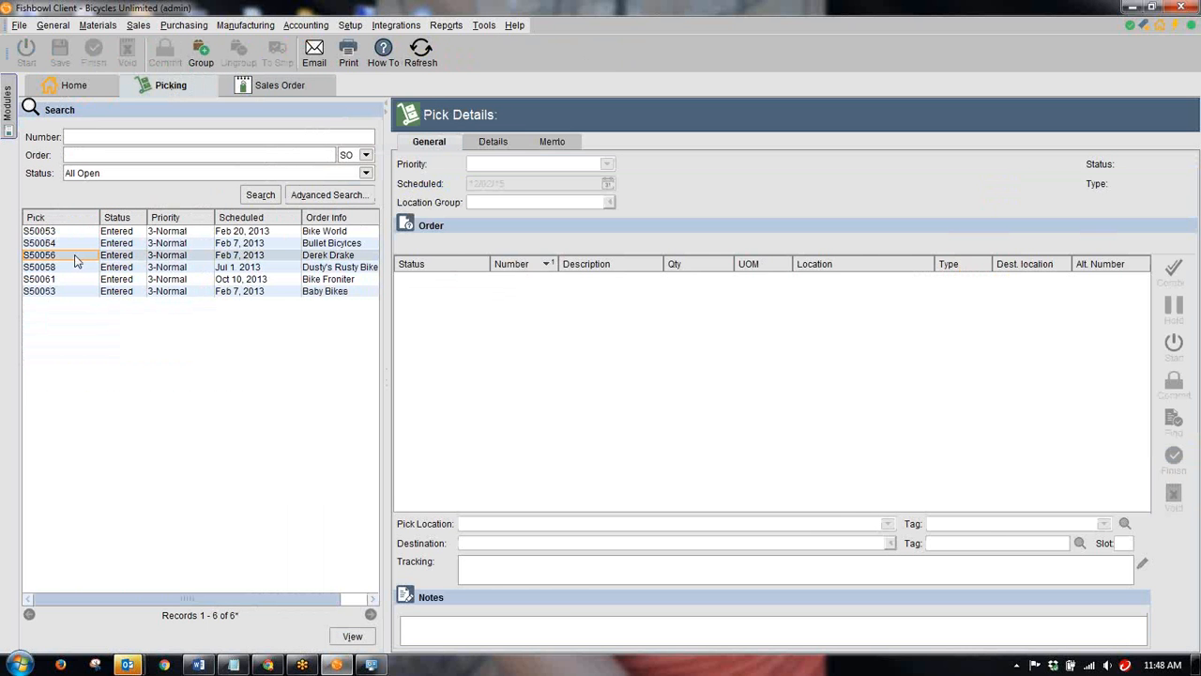
right_click(75, 254)
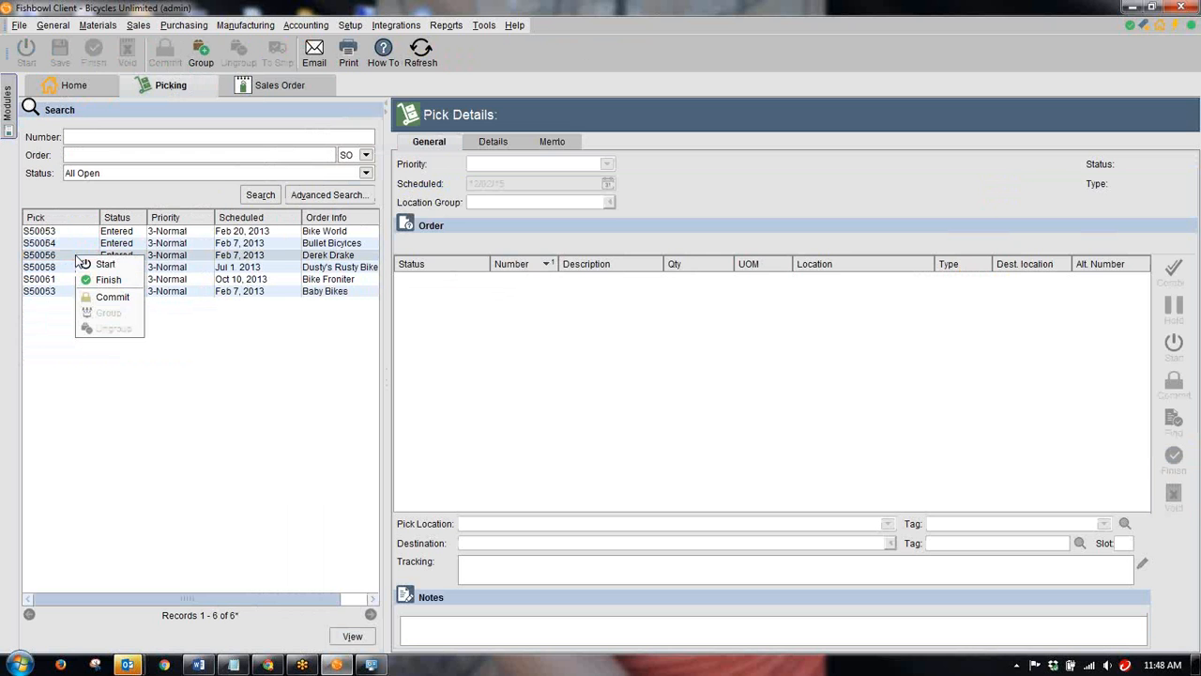
left_click(140, 201)
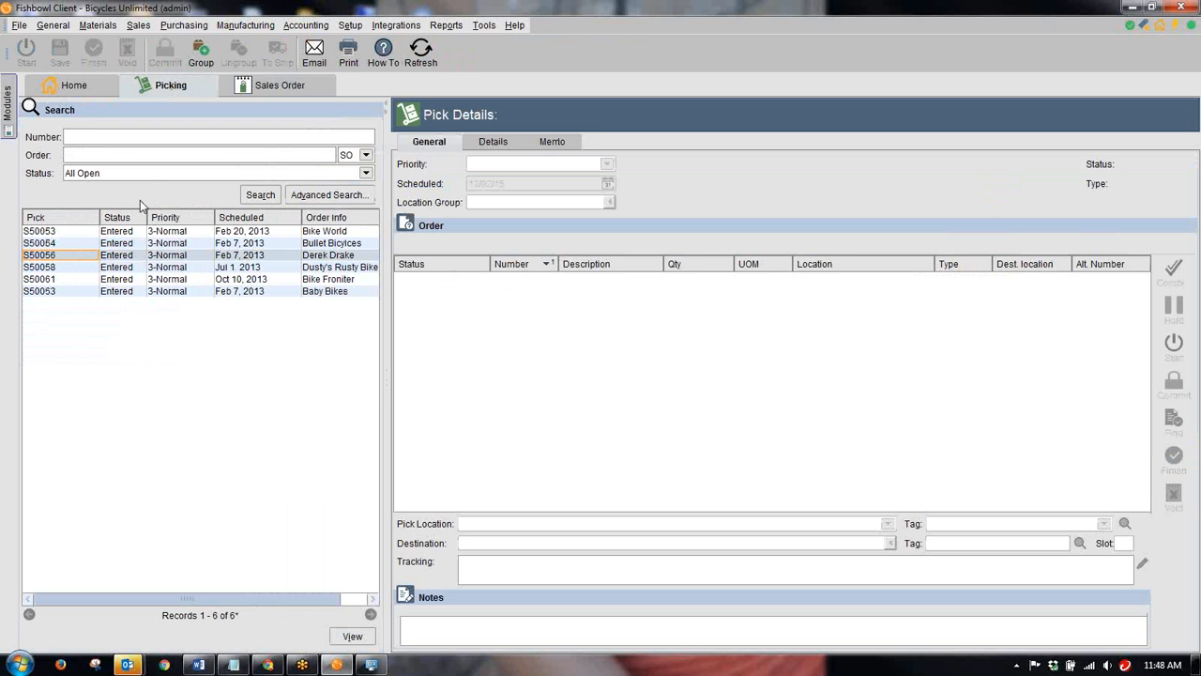
left_click(164, 218)
Step: Unissue and reissue the open sales order, and return to the pick list in the Picking module
left_click(275, 86)
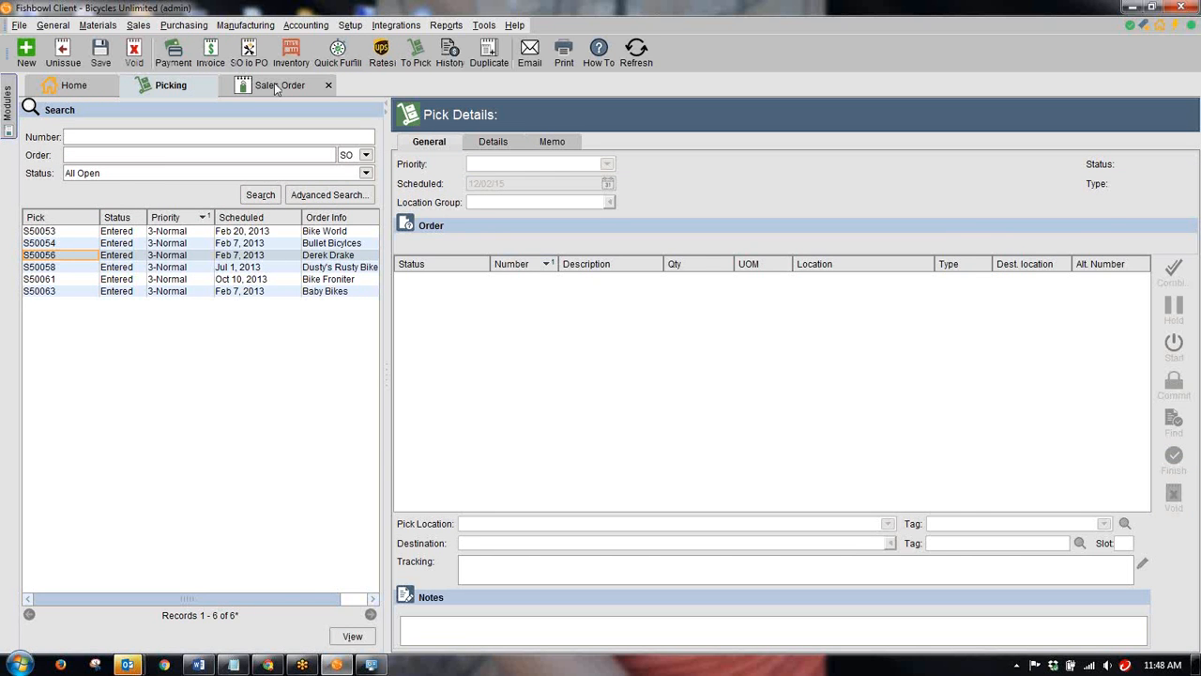
left_click(349, 143)
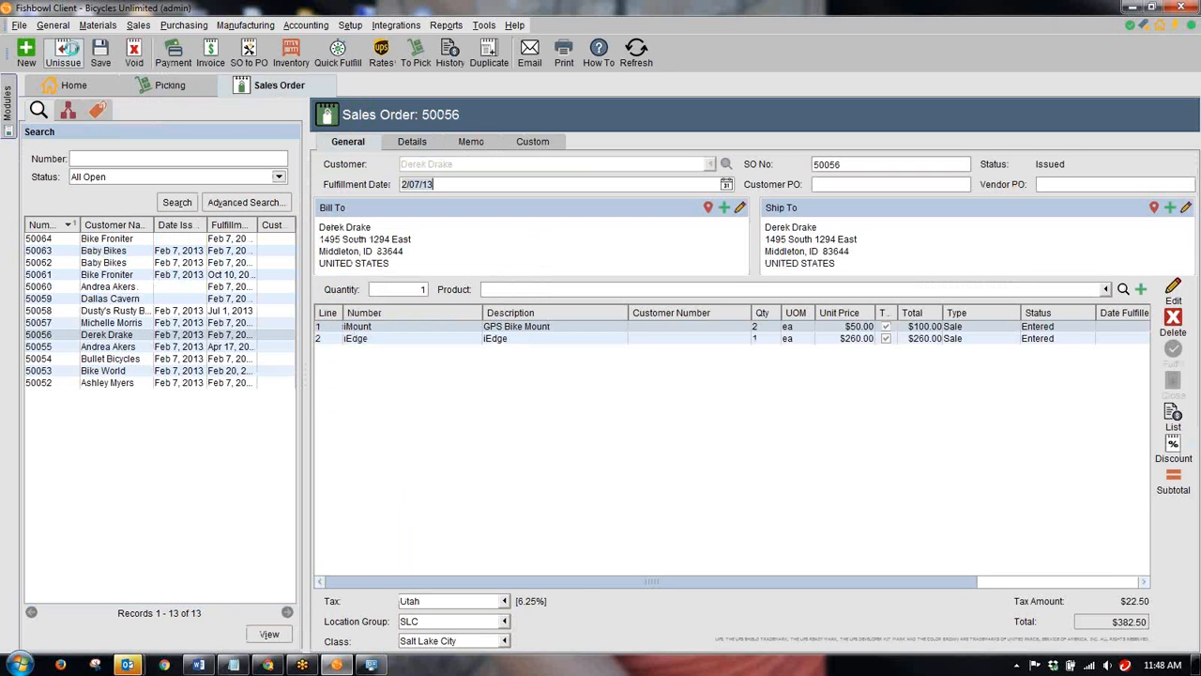
left_click(62, 55)
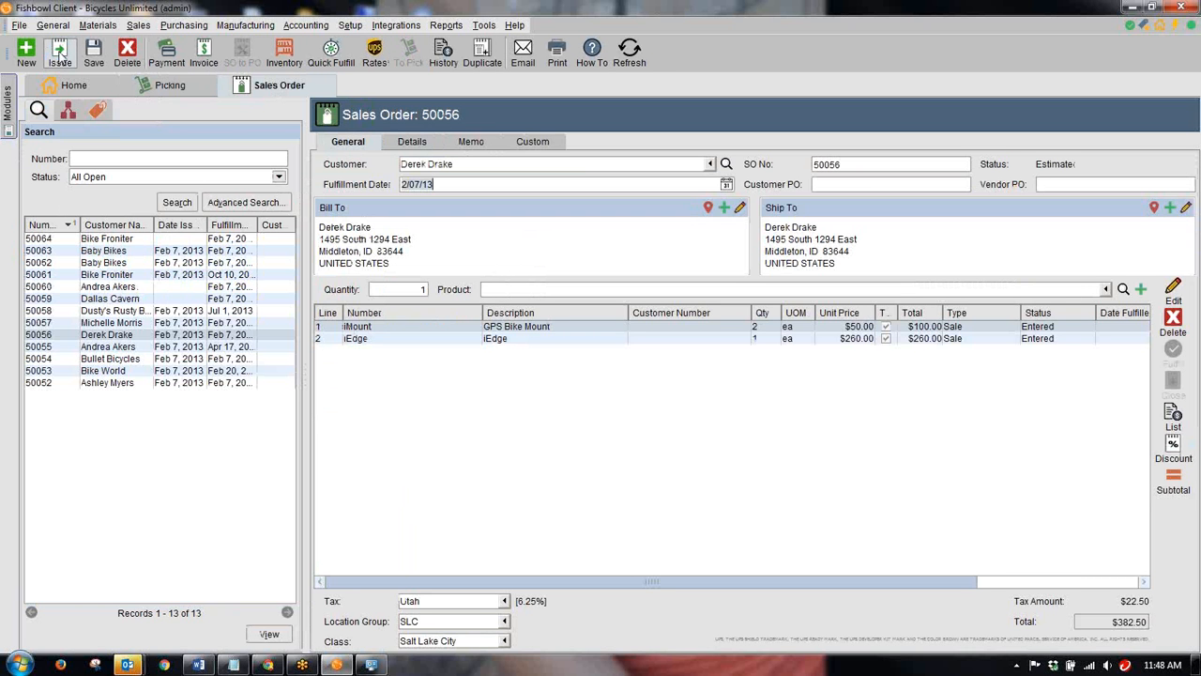
left_click(60, 55)
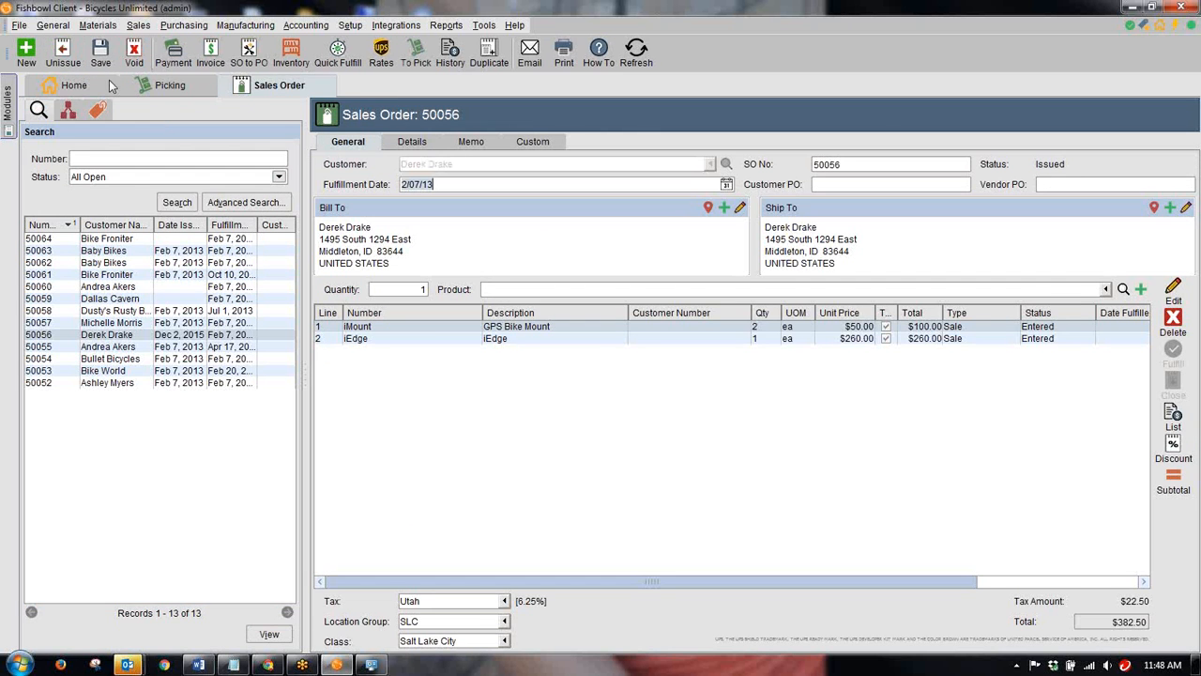
left_click(167, 86)
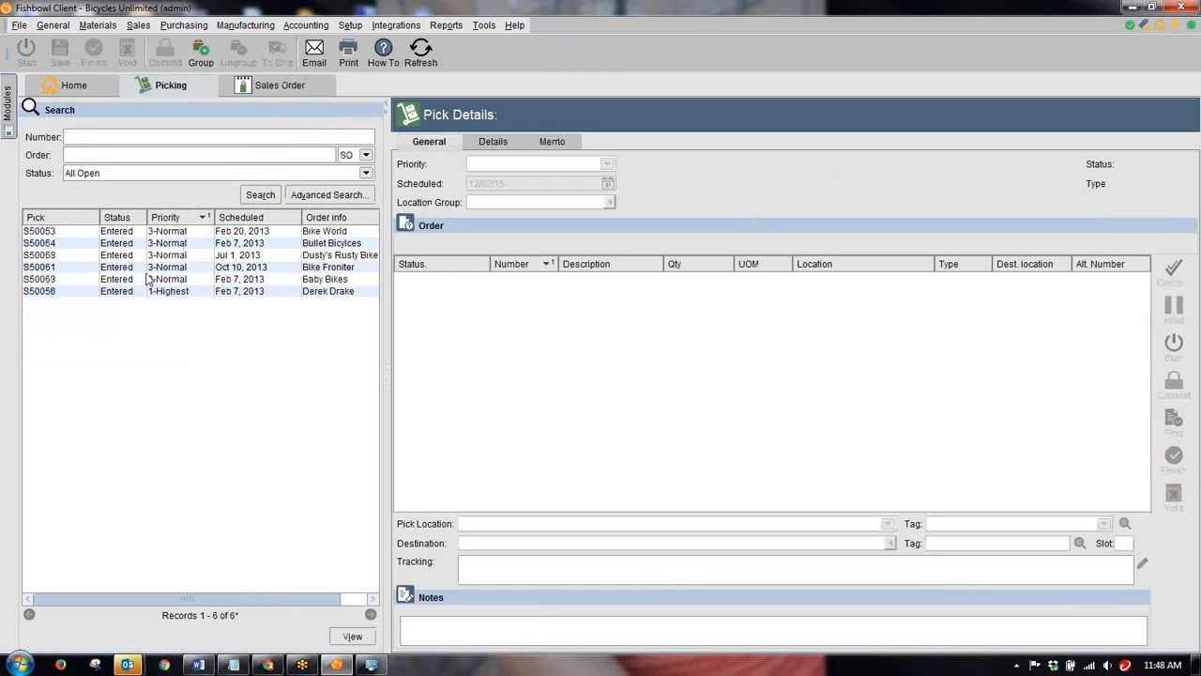
Step: Open the pick with 1-Highest priority and change its priority to 2-High
left_click(165, 296)
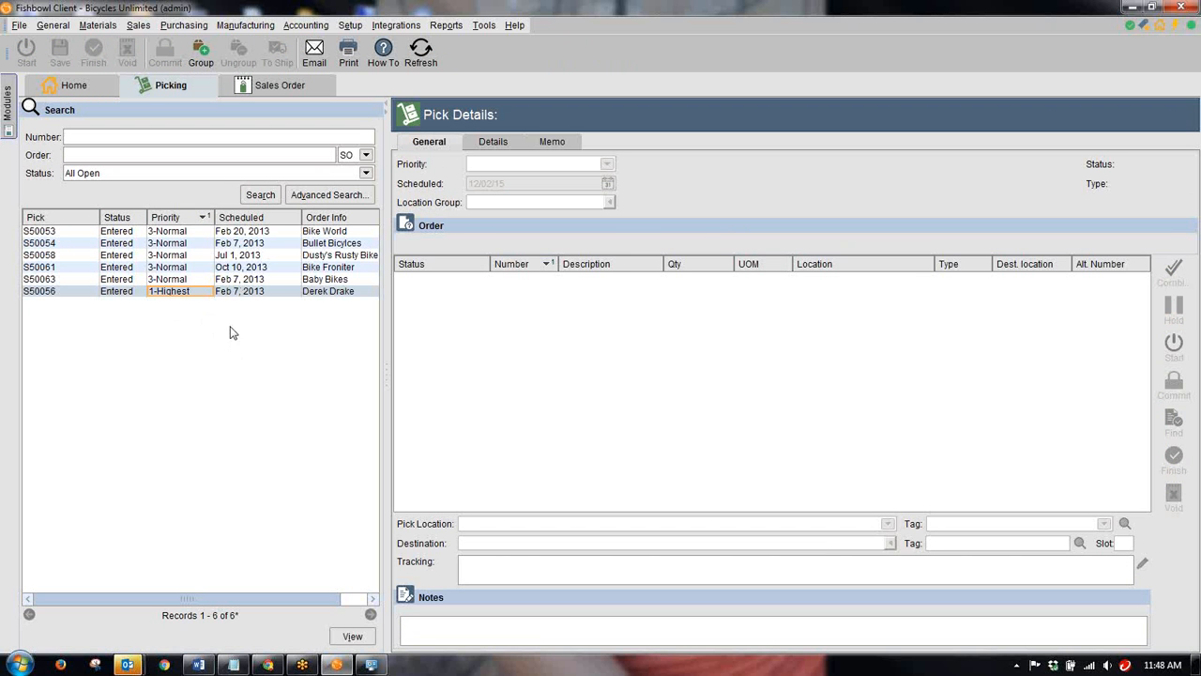
double_click(187, 291)
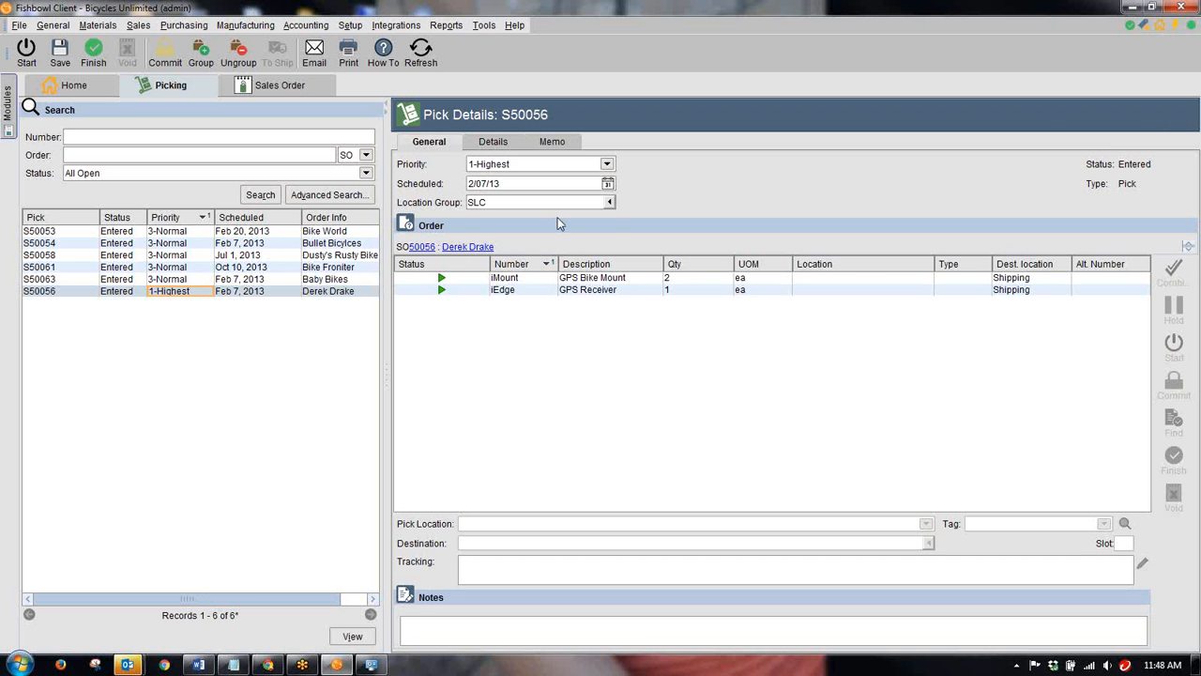
left_click(607, 164)
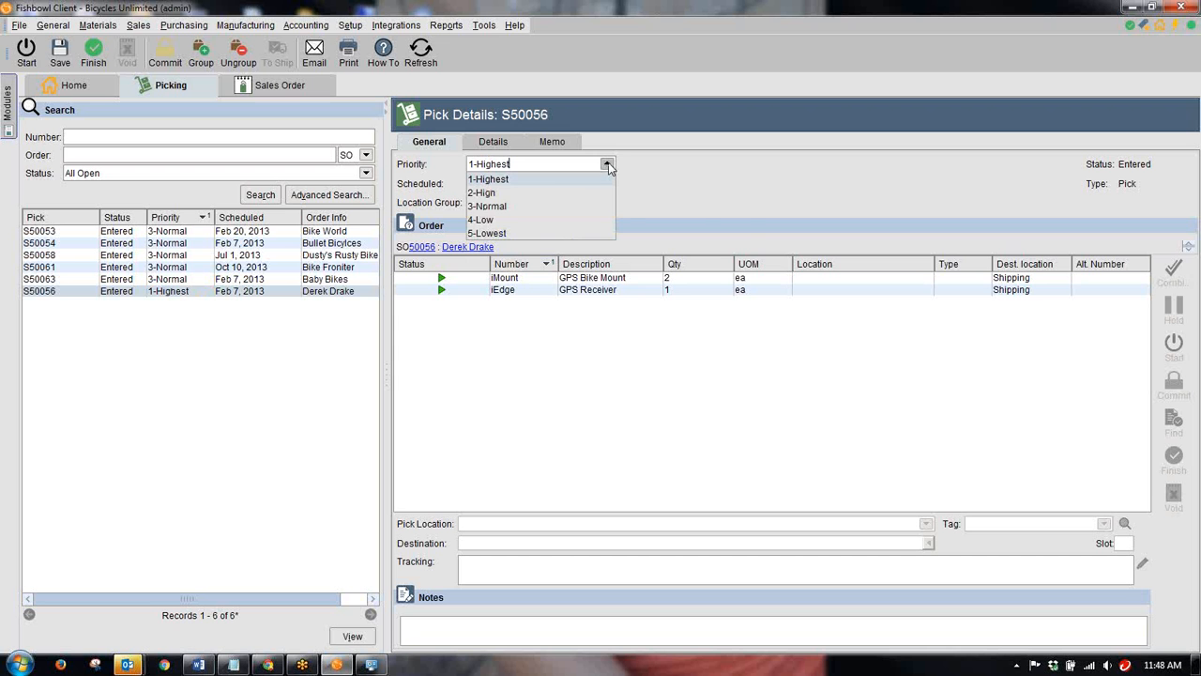
left_click(582, 193)
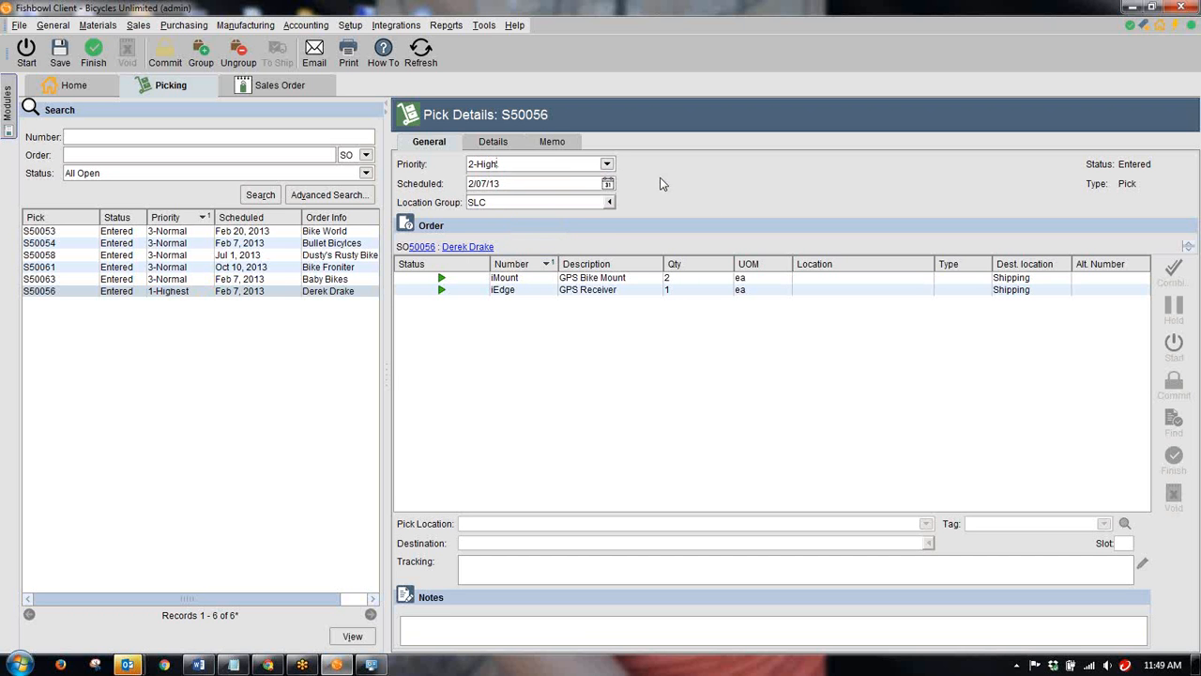
Step: Try scheduled dates of 2/14/13 and 2/26/15 for the open pick
left_click(608, 184)
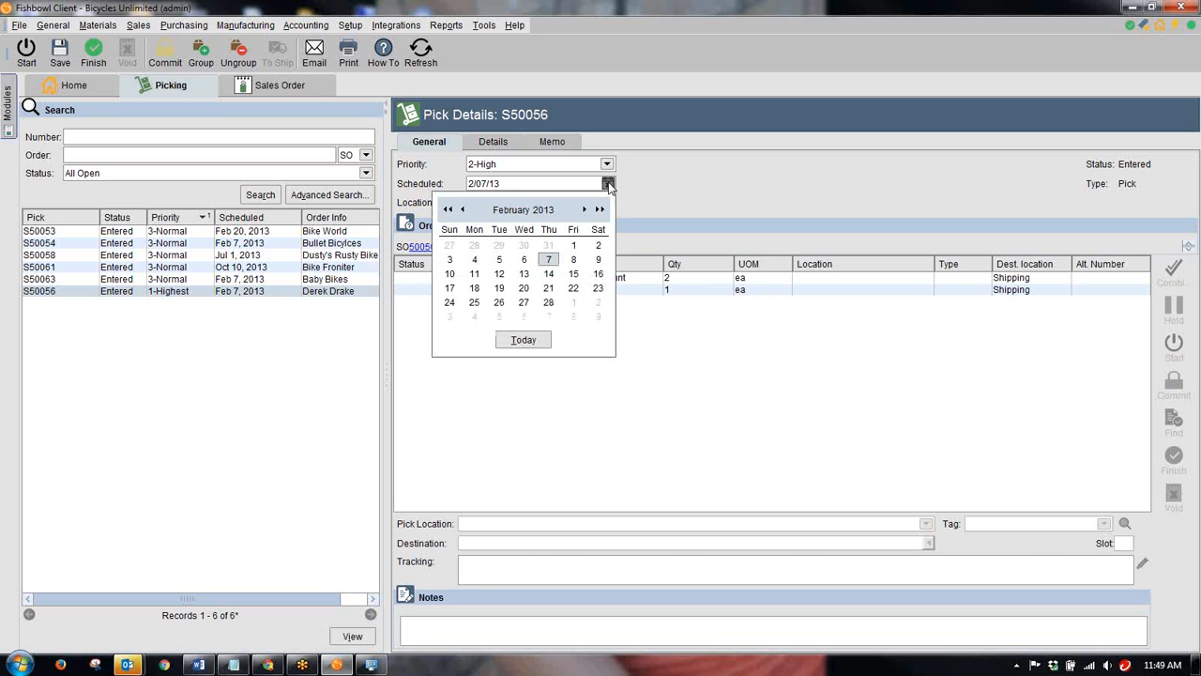
left_click(549, 275)
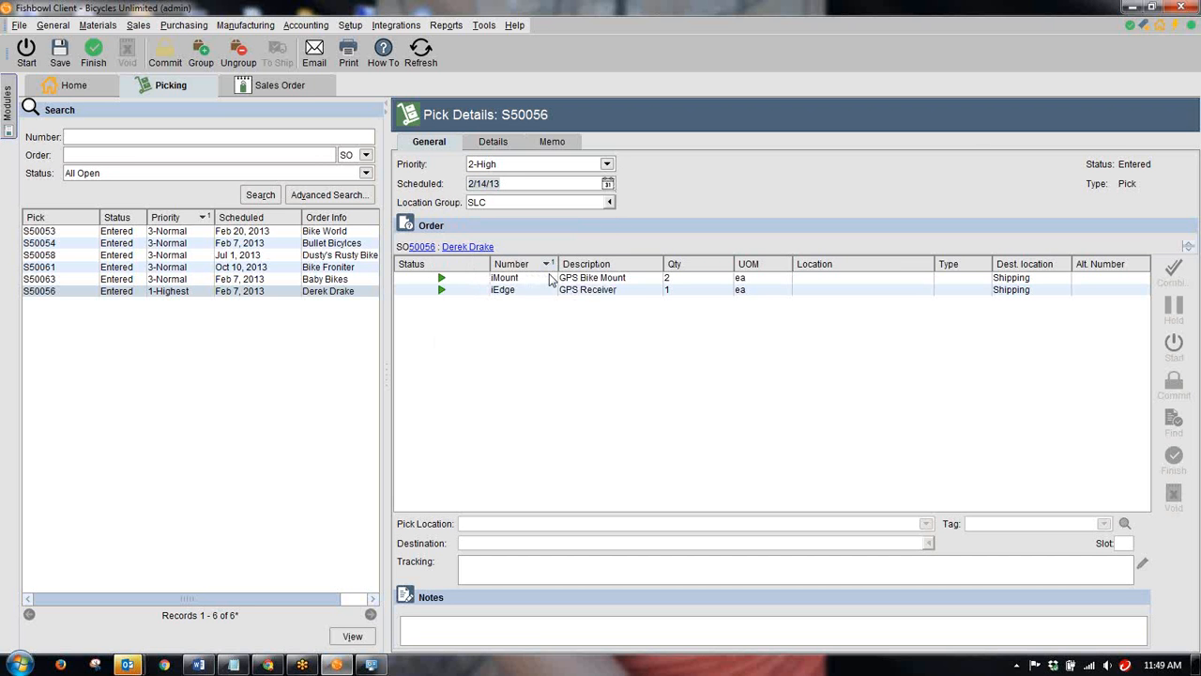
left_click(608, 184)
left_click(600, 209)
left_click(600, 209)
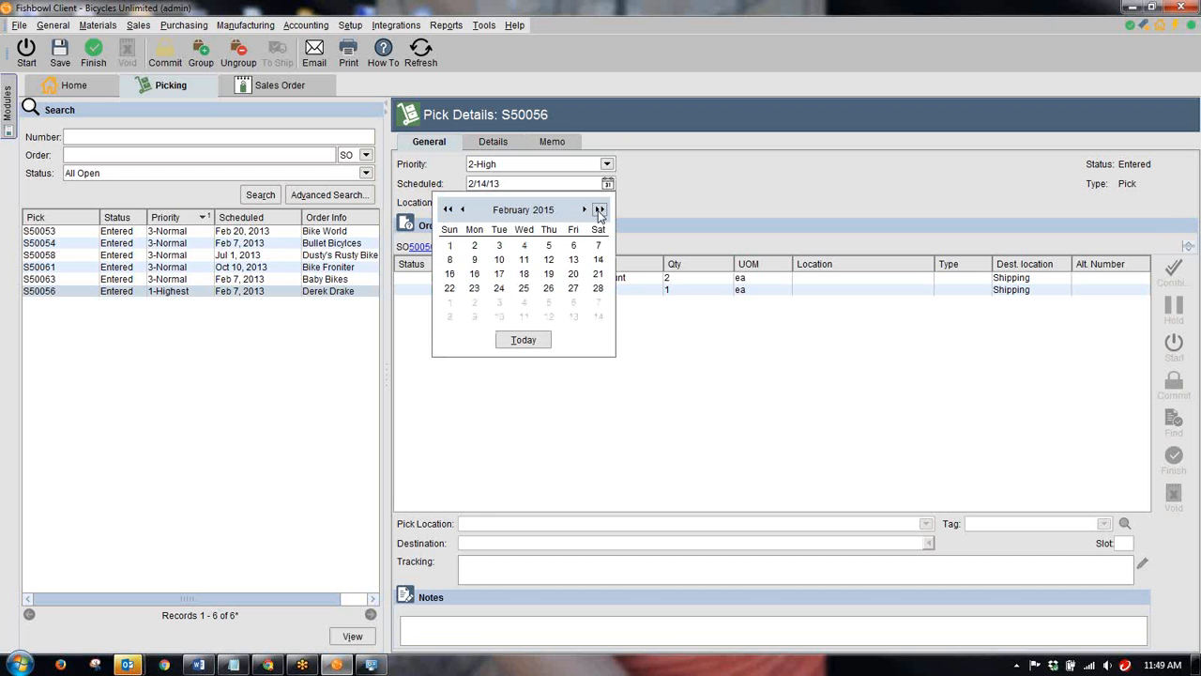
left_click(549, 288)
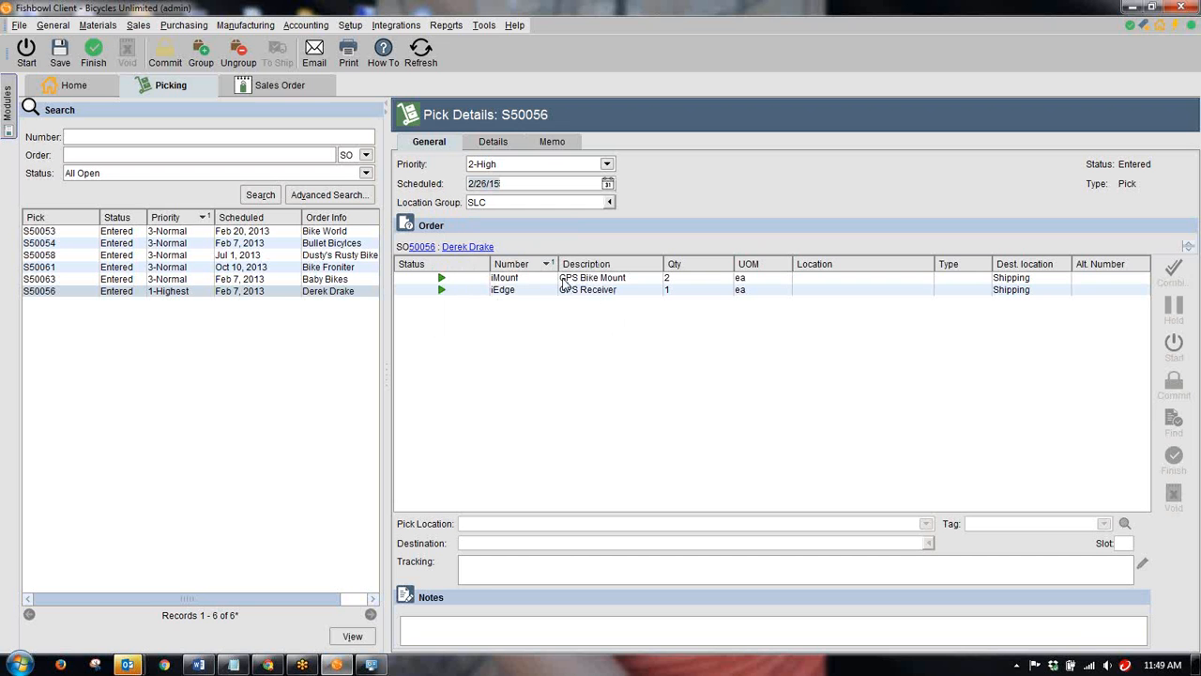
Step: Set the open pick's scheduled date to 12/16/15
left_click(608, 184)
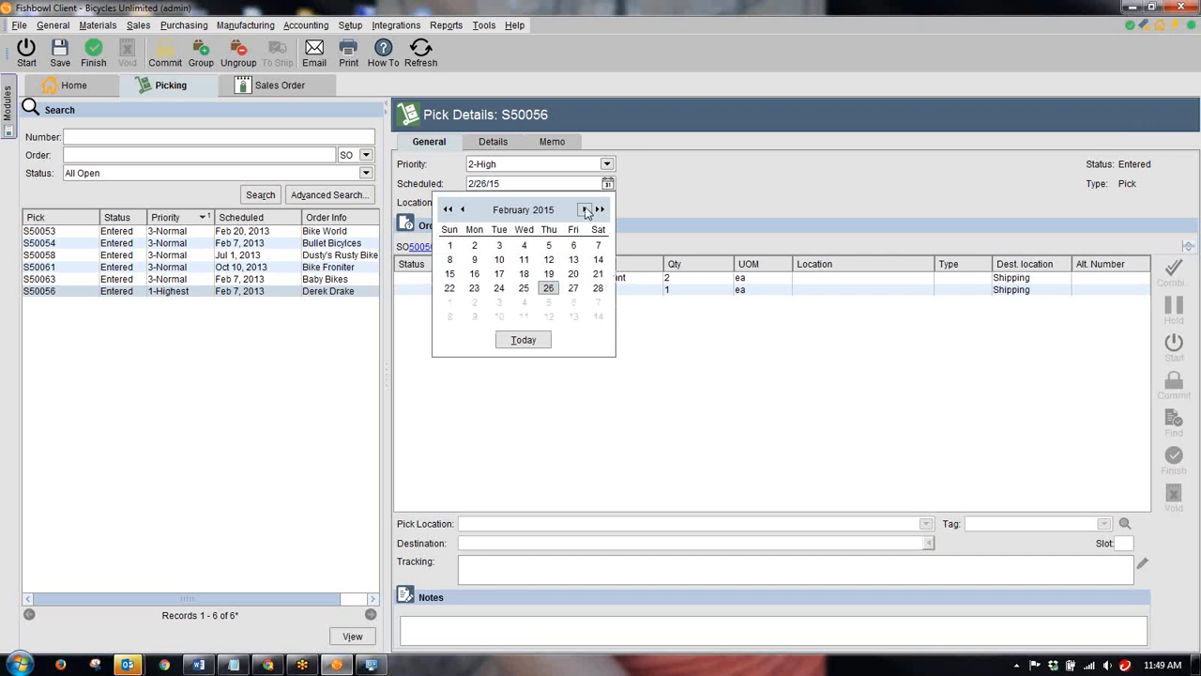
left_click(584, 210)
left_click(584, 210)
left_click(583, 210)
left_click(583, 211)
left_click(584, 210)
left_click(584, 210)
left_click(583, 210)
left_click(584, 210)
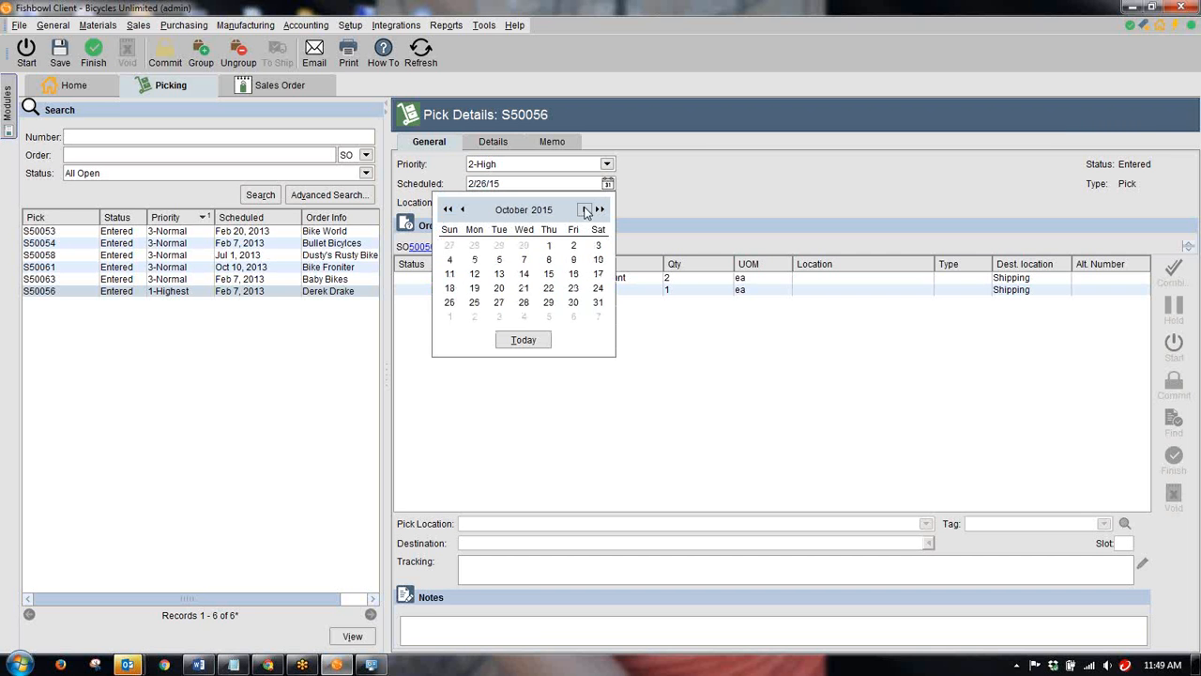
left_click(583, 210)
left_click(584, 211)
left_click(584, 210)
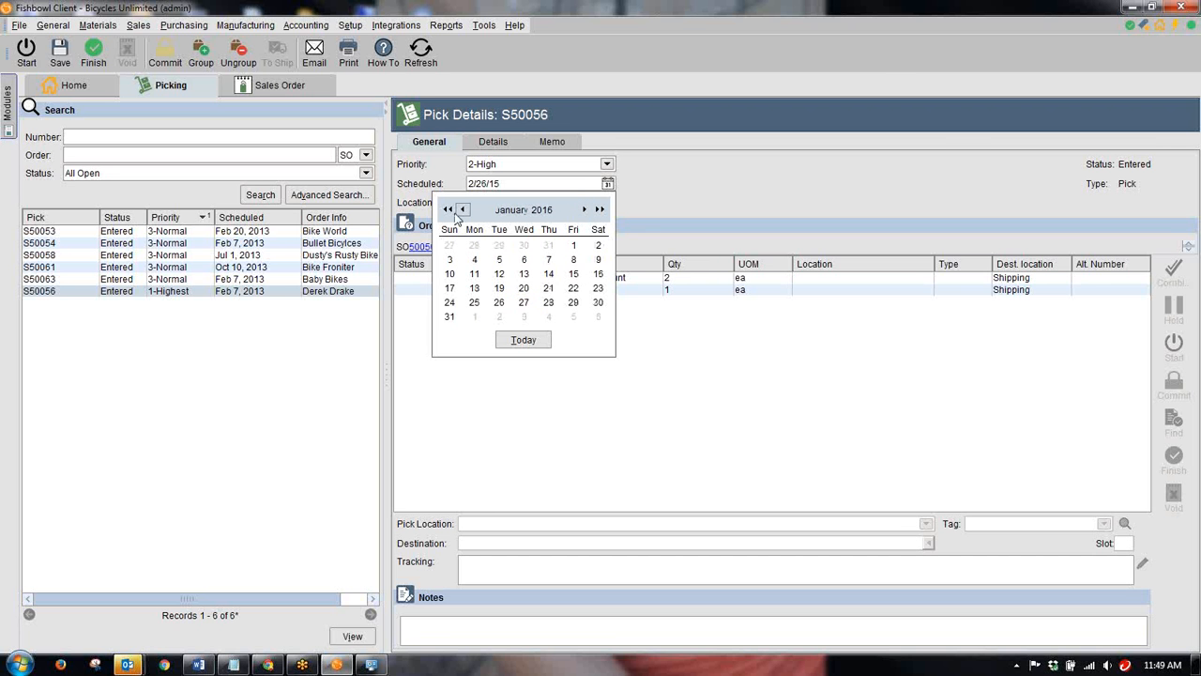
left_click(462, 211)
left_click(524, 273)
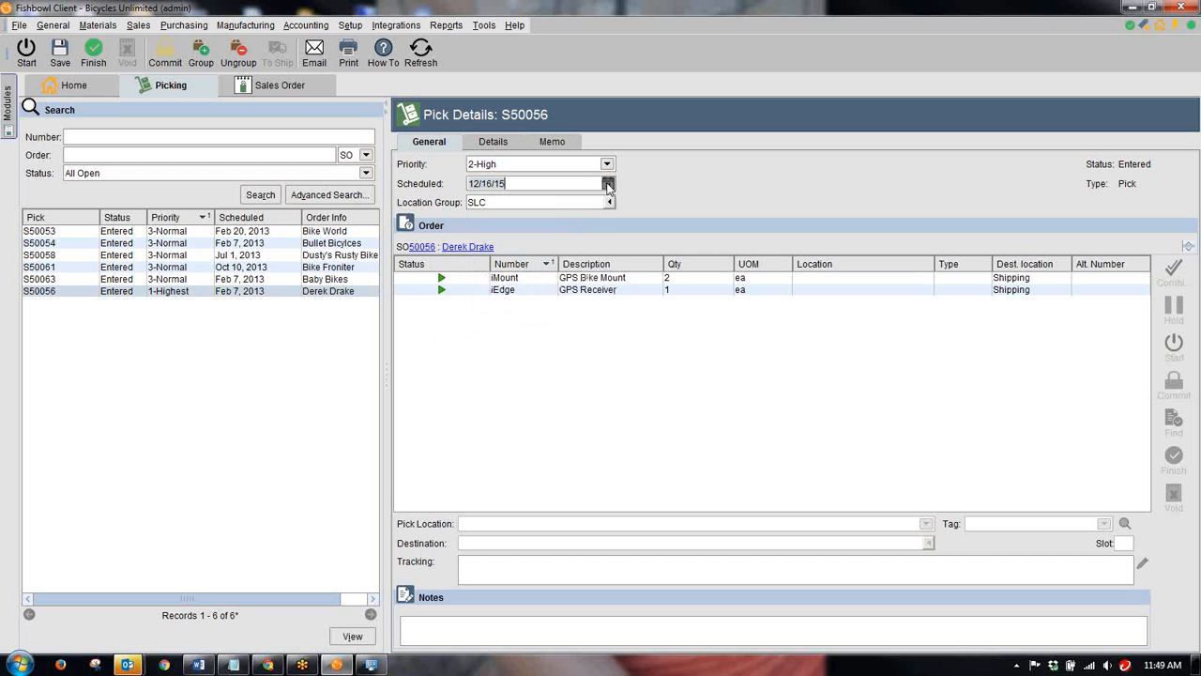
Step: Change the pick's scheduled date to 12/03/15 and save the pick
left_click(607, 184)
left_click(549, 245)
left_click(60, 54)
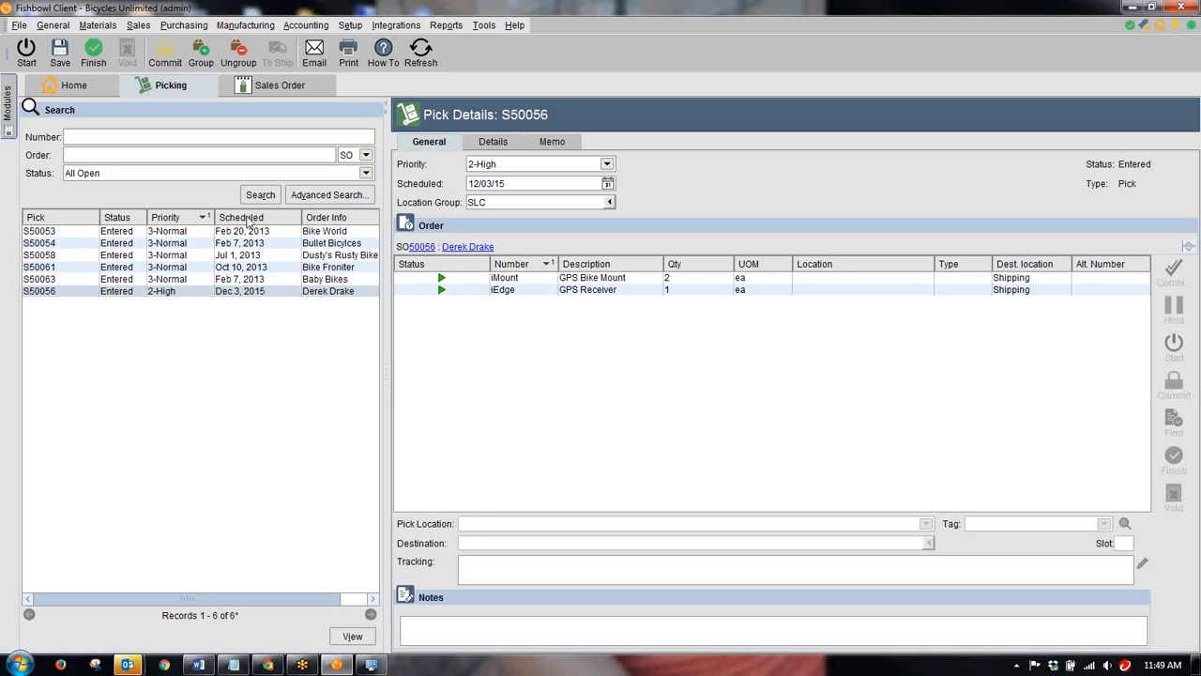
Step: Move the Scheduled column ahead of the Priority column in the pick list
left_click_drag(242, 222, 174, 218)
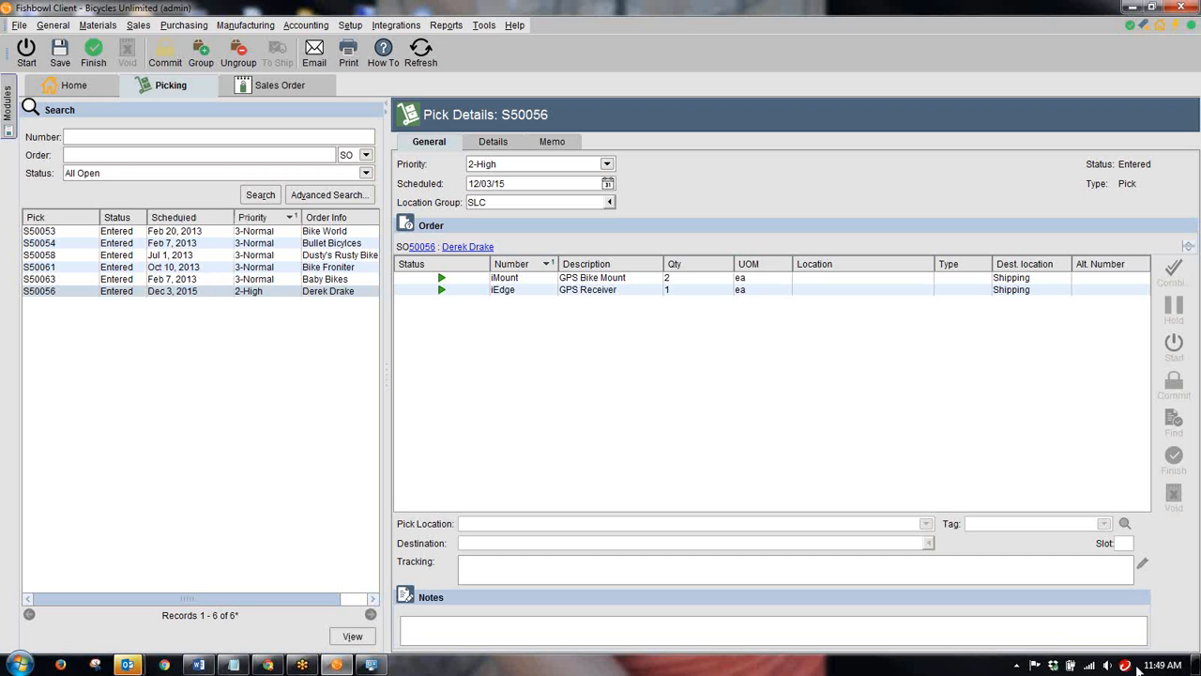
mouse_move(1169, 668)
Step: Finish the open high-priority pick, assigning serial numbers V12216 and V12217 to the iMount line
left_click(511, 280)
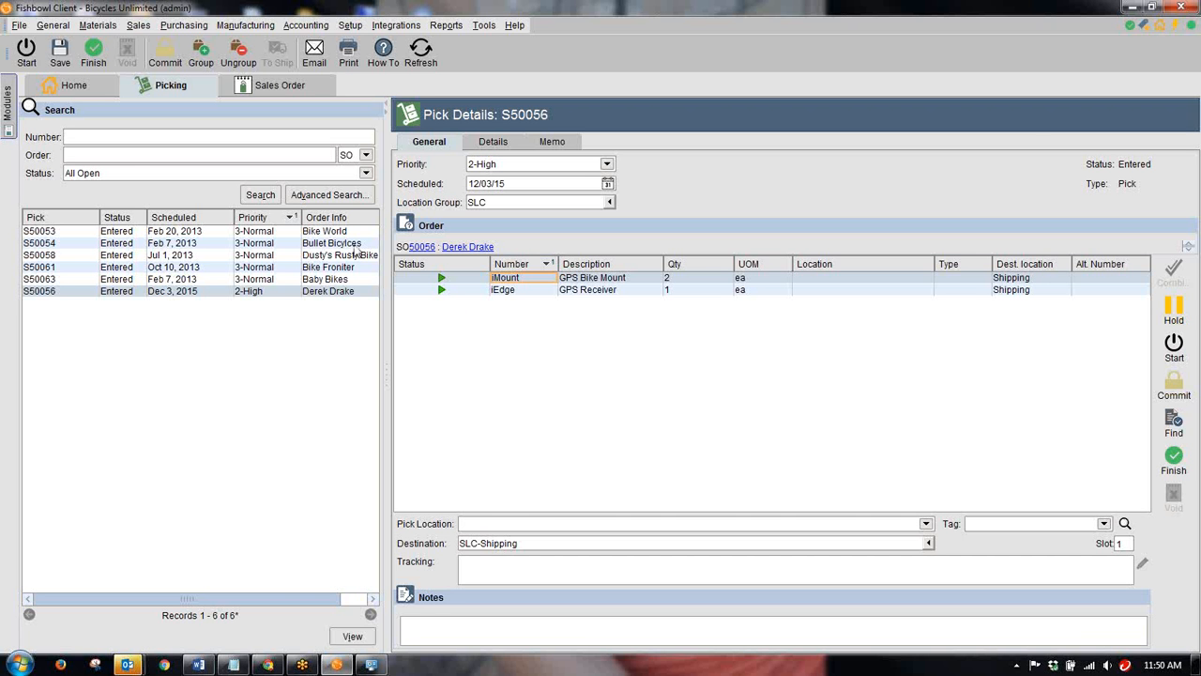
left_click(93, 52)
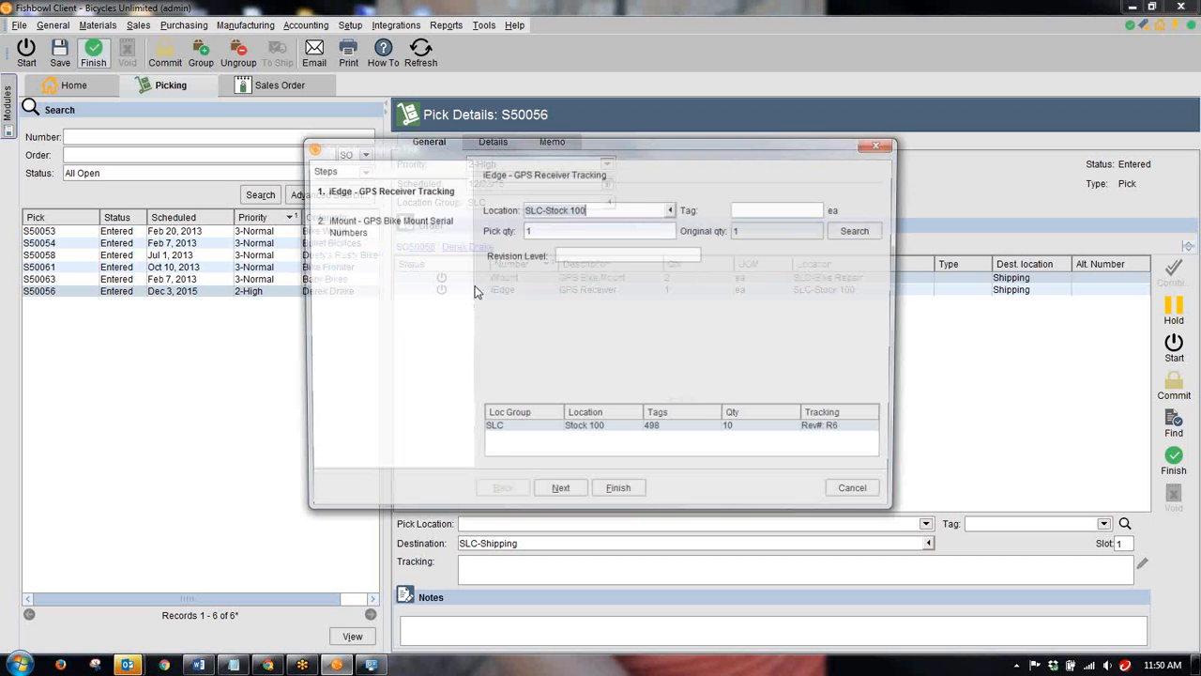
left_click(558, 496)
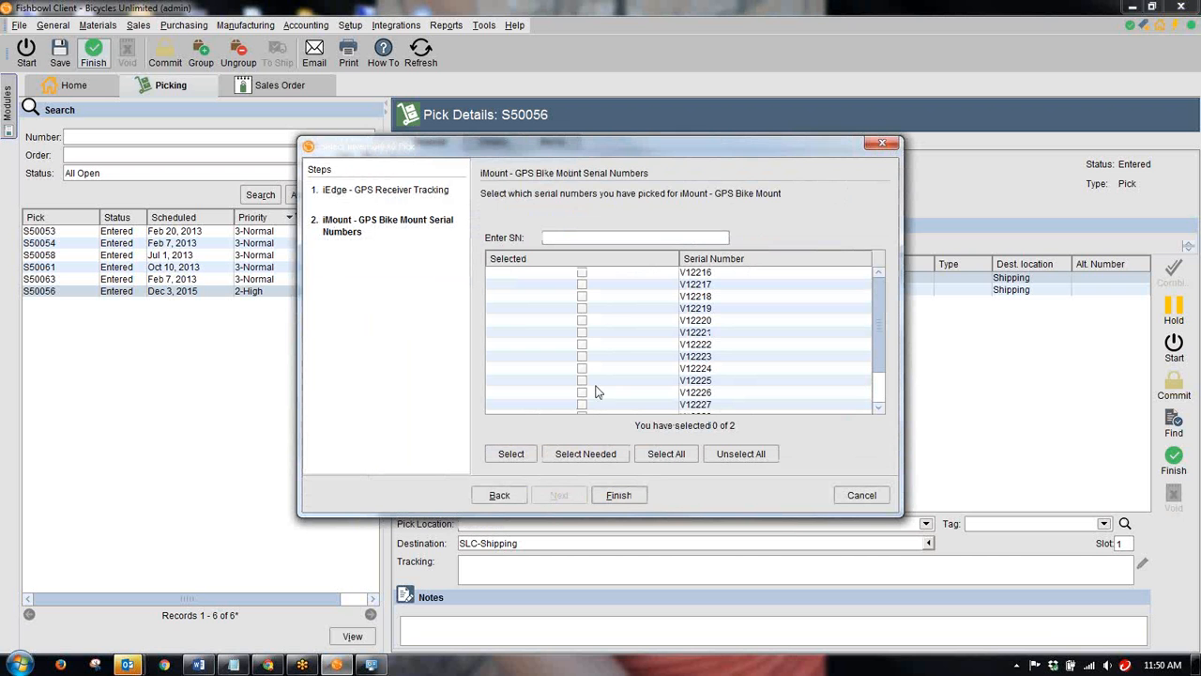
left_click(582, 273)
left_click(582, 284)
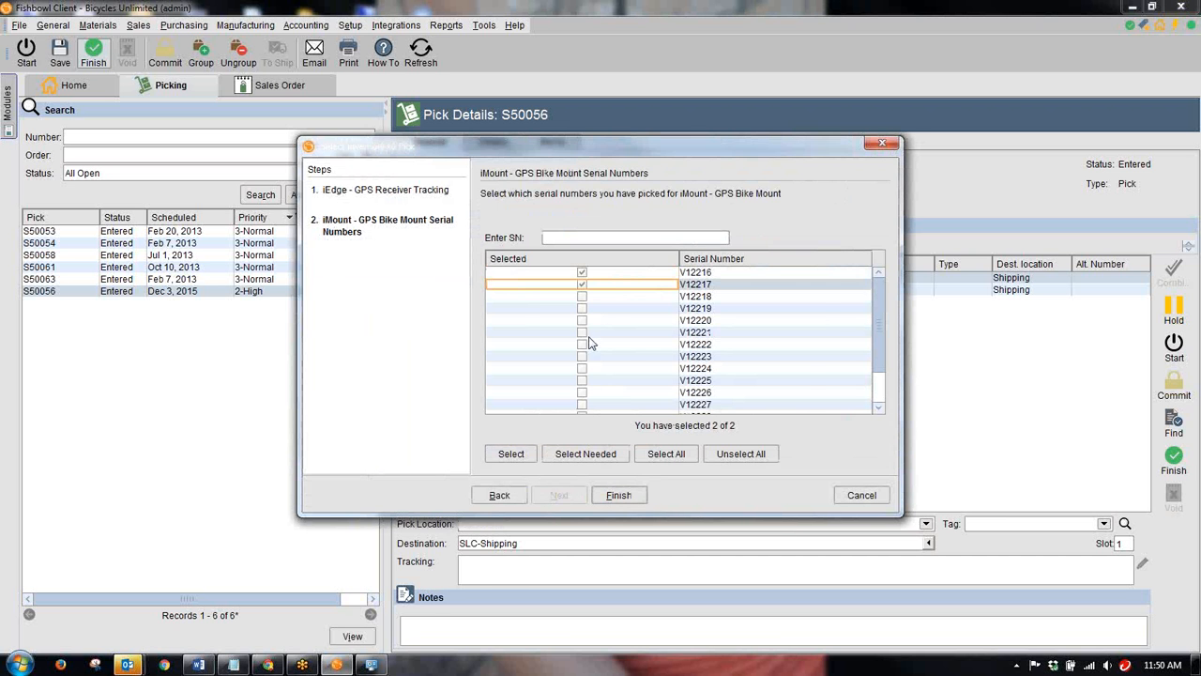
left_click(618, 497)
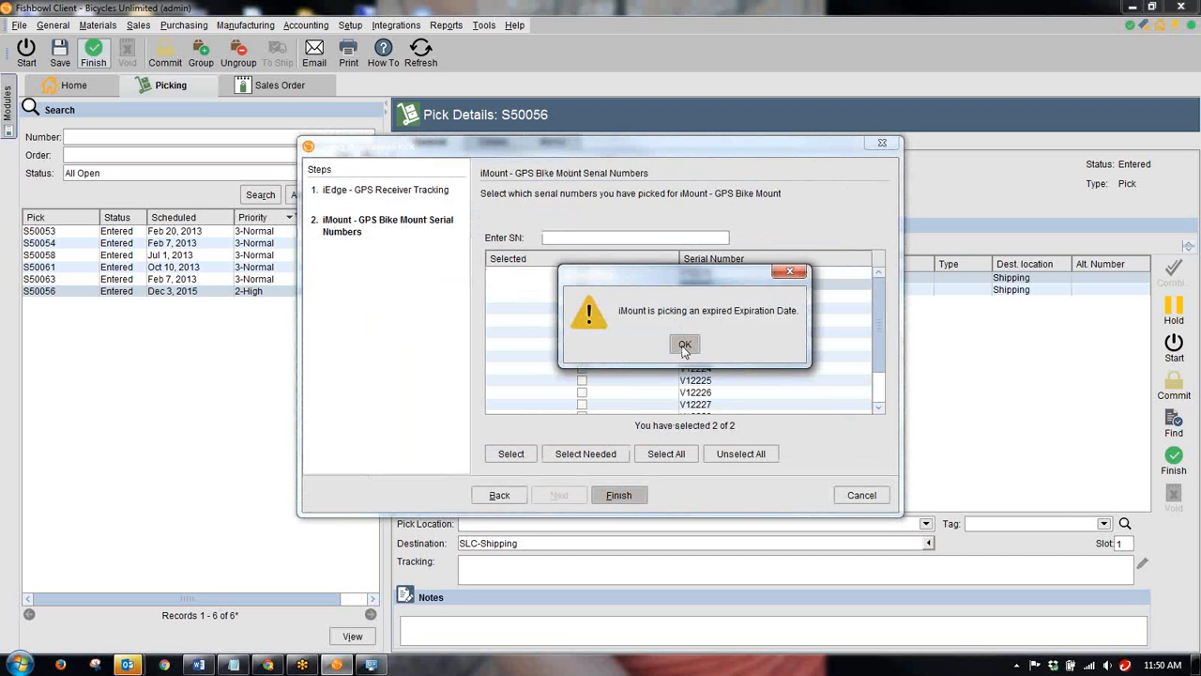
left_click(684, 344)
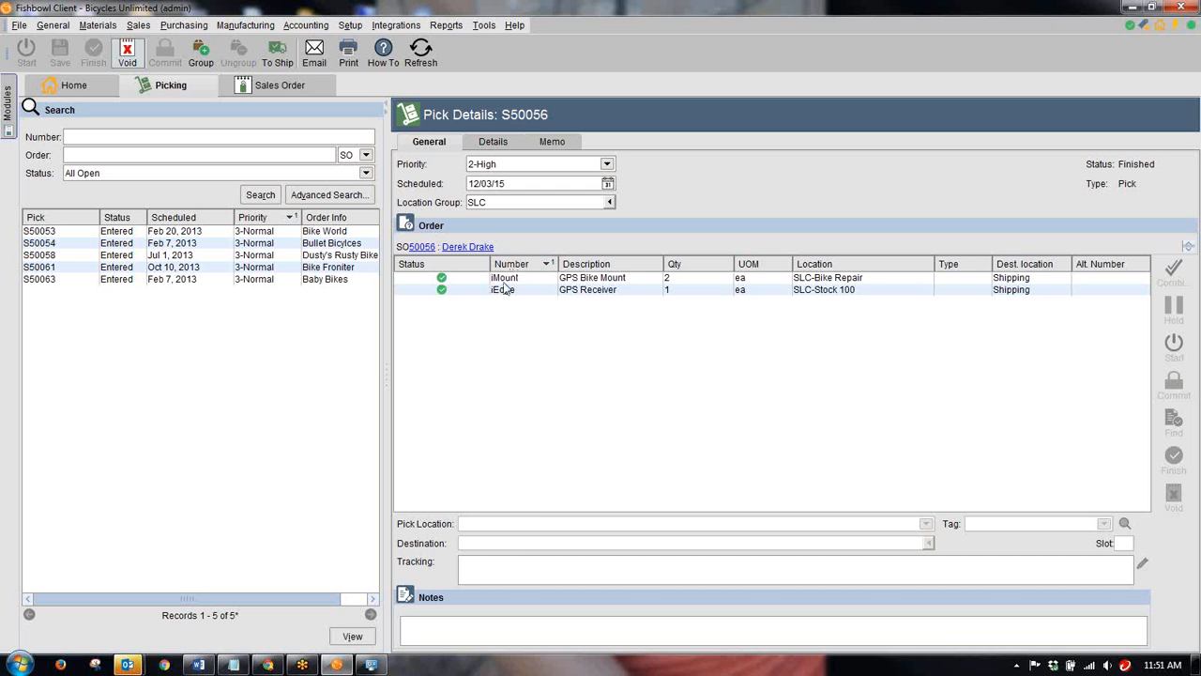
Step: Review the picked iMount line's tracking details and look up the inventory figures of the part iMount
left_click(514, 279)
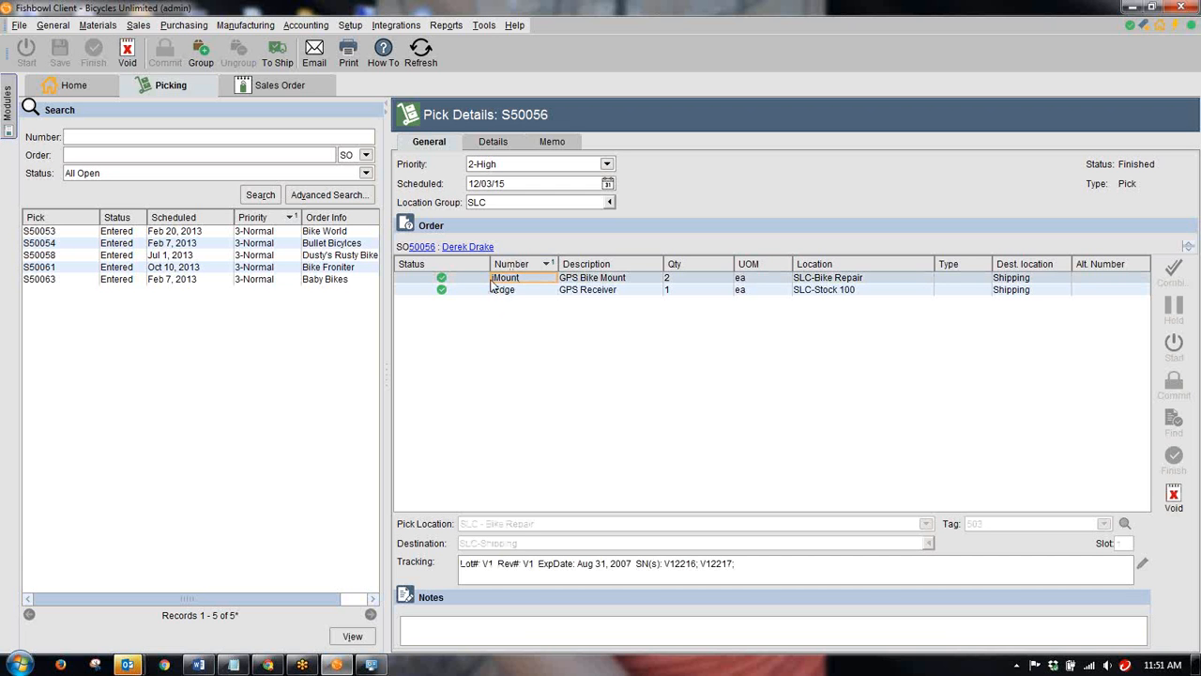
left_click(91, 28)
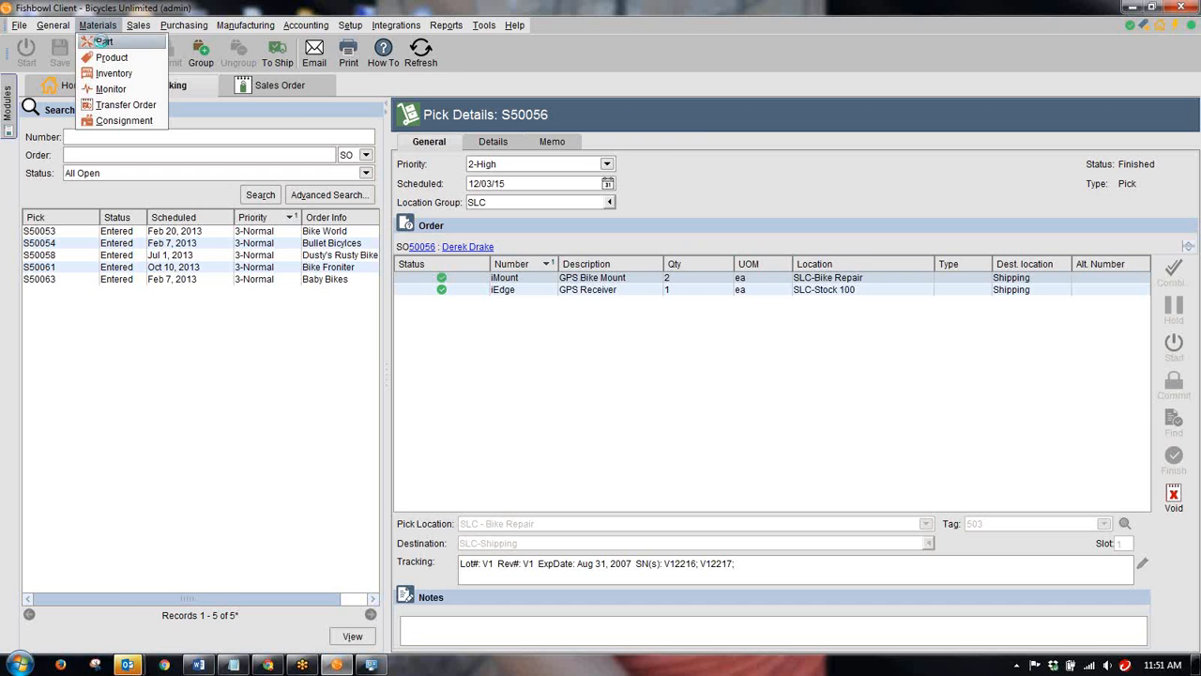
left_click(104, 43)
left_click(132, 136)
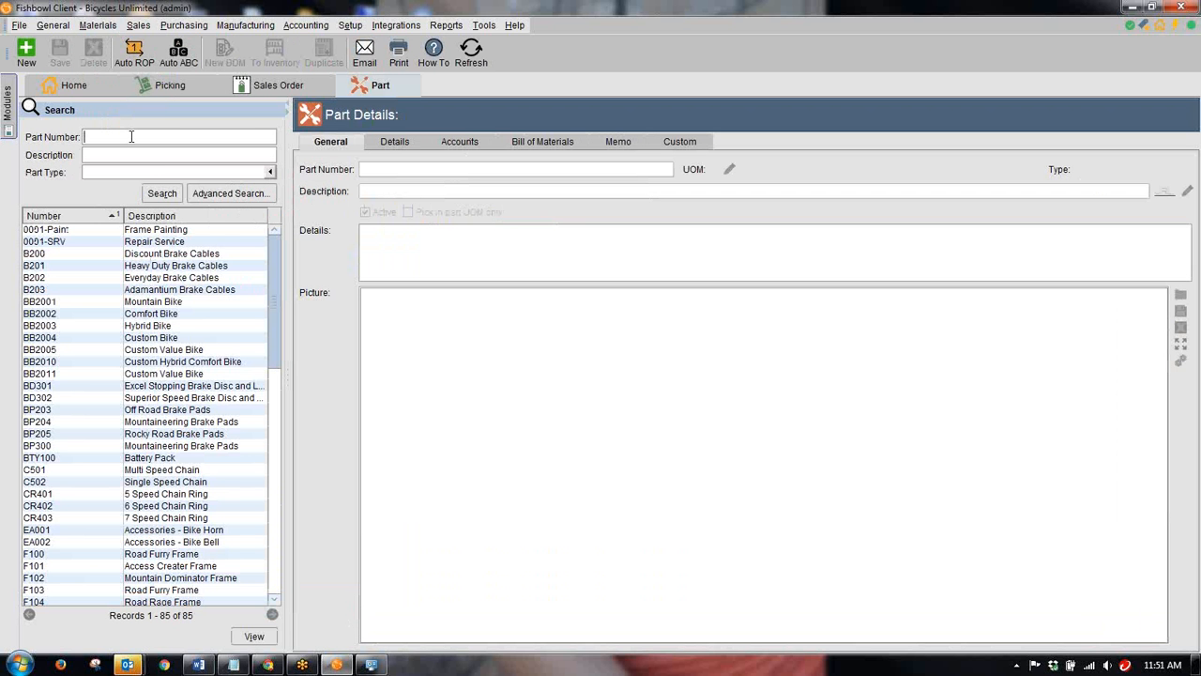
type("mount")
key("Return")
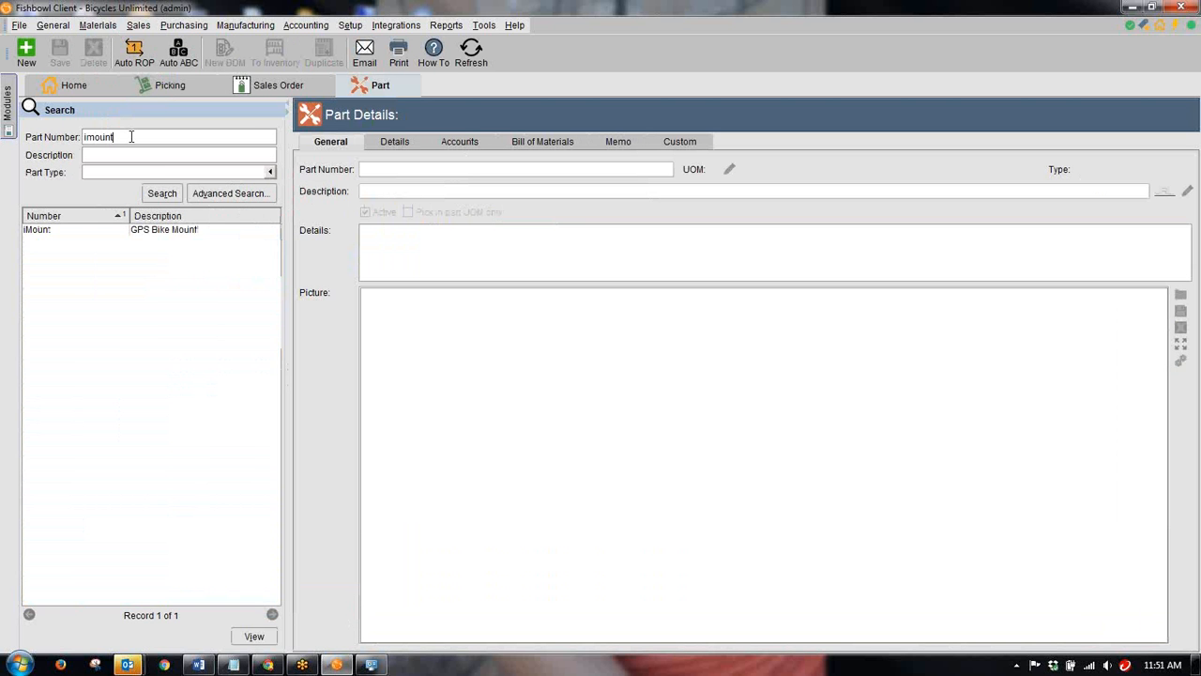
left_click(143, 234)
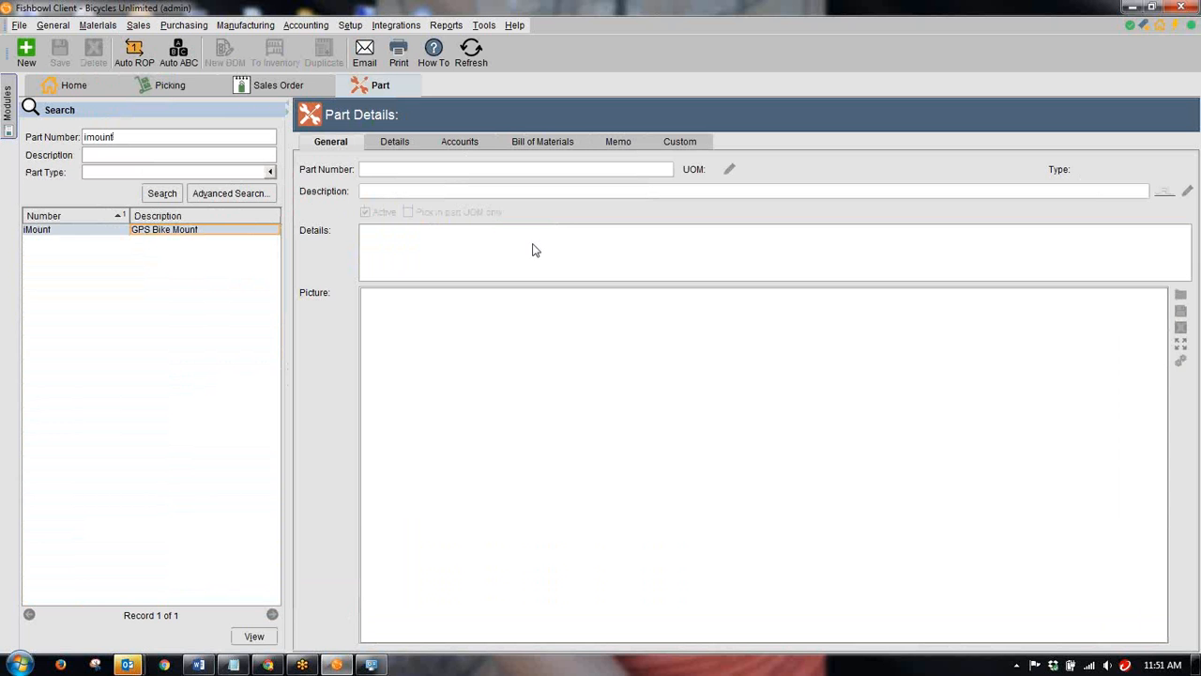
left_click(254, 636)
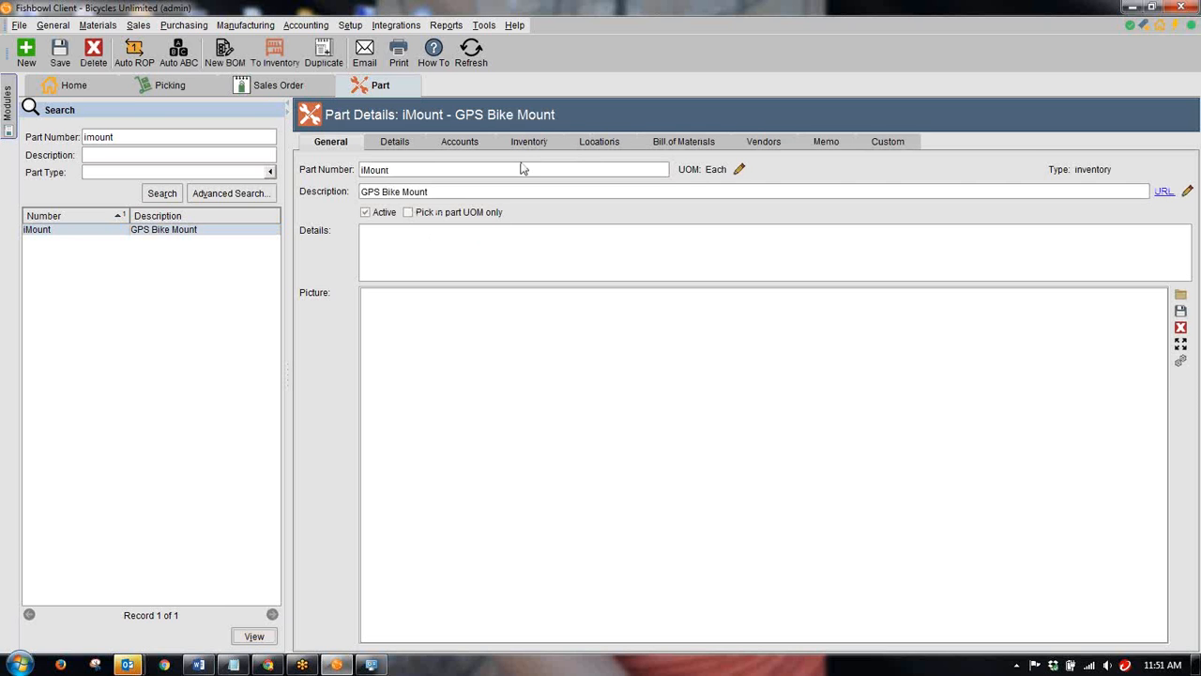
left_click(529, 143)
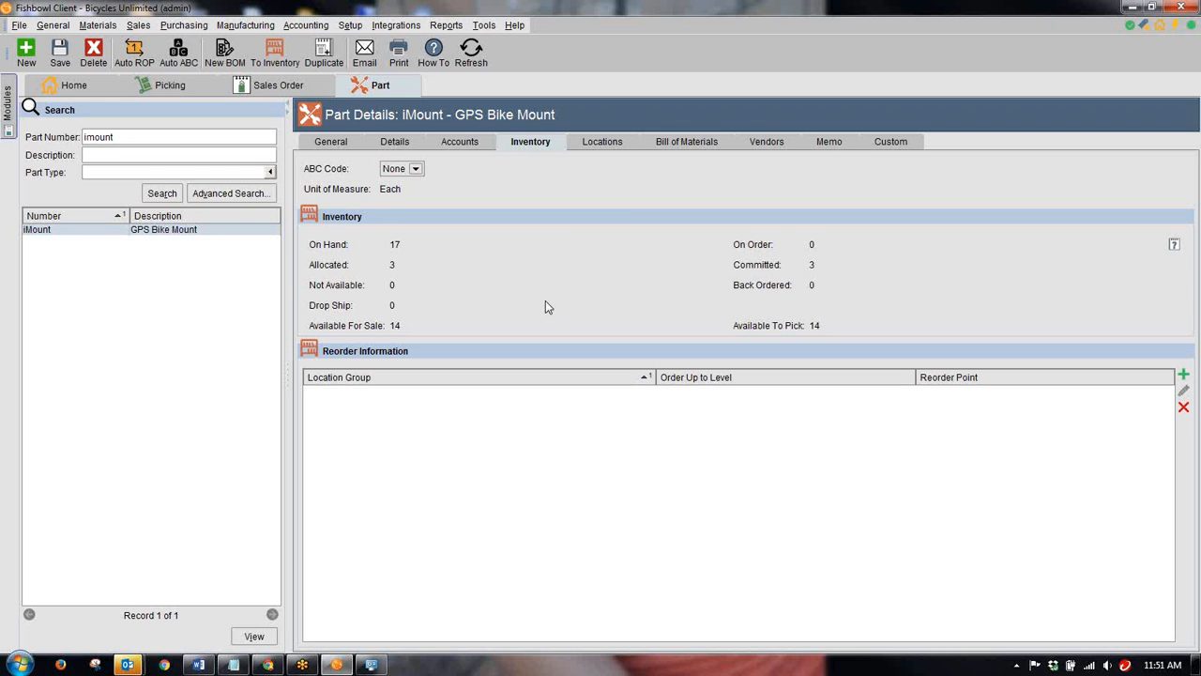
Step: Void the finished pick in the Picking module
left_click(170, 87)
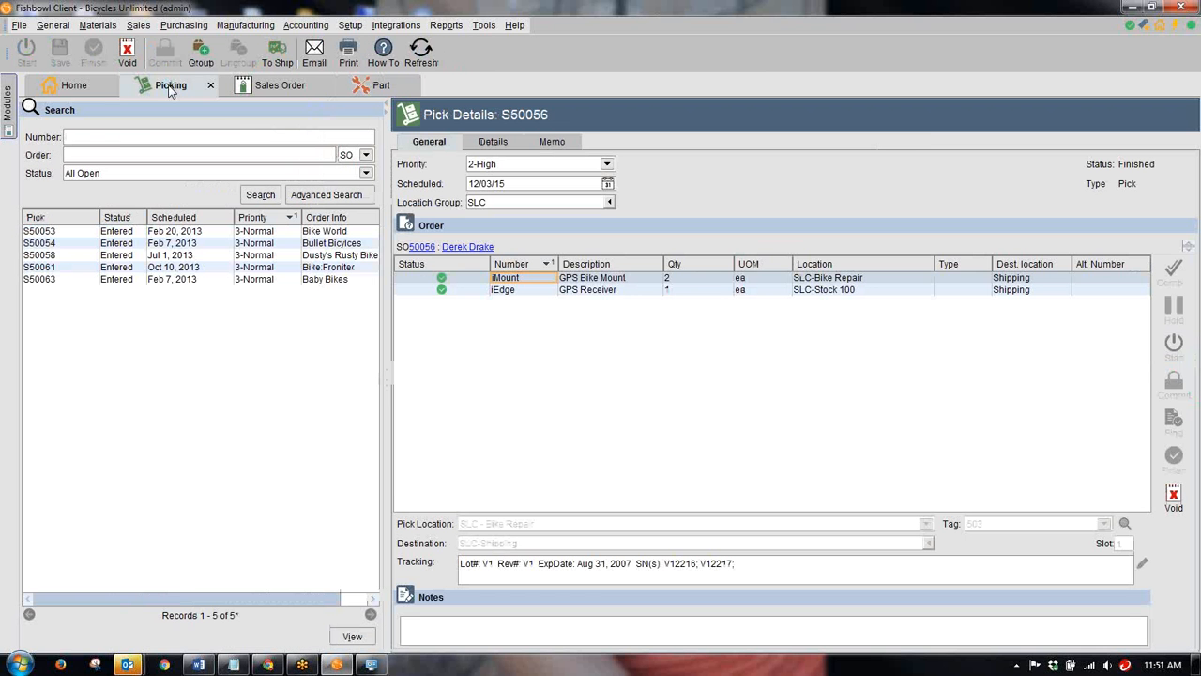
left_click(126, 54)
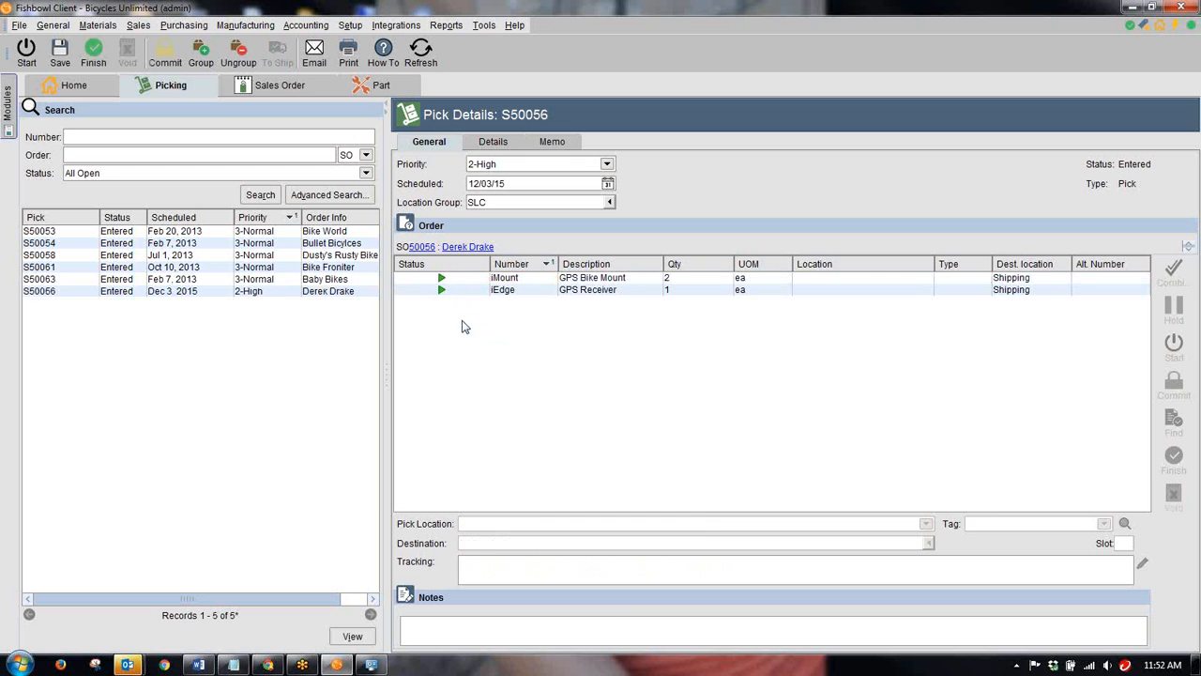
Step: Refresh the iMount part's inventory figures and examine the GPS Bike Mount line on the related sales order
left_click(369, 89)
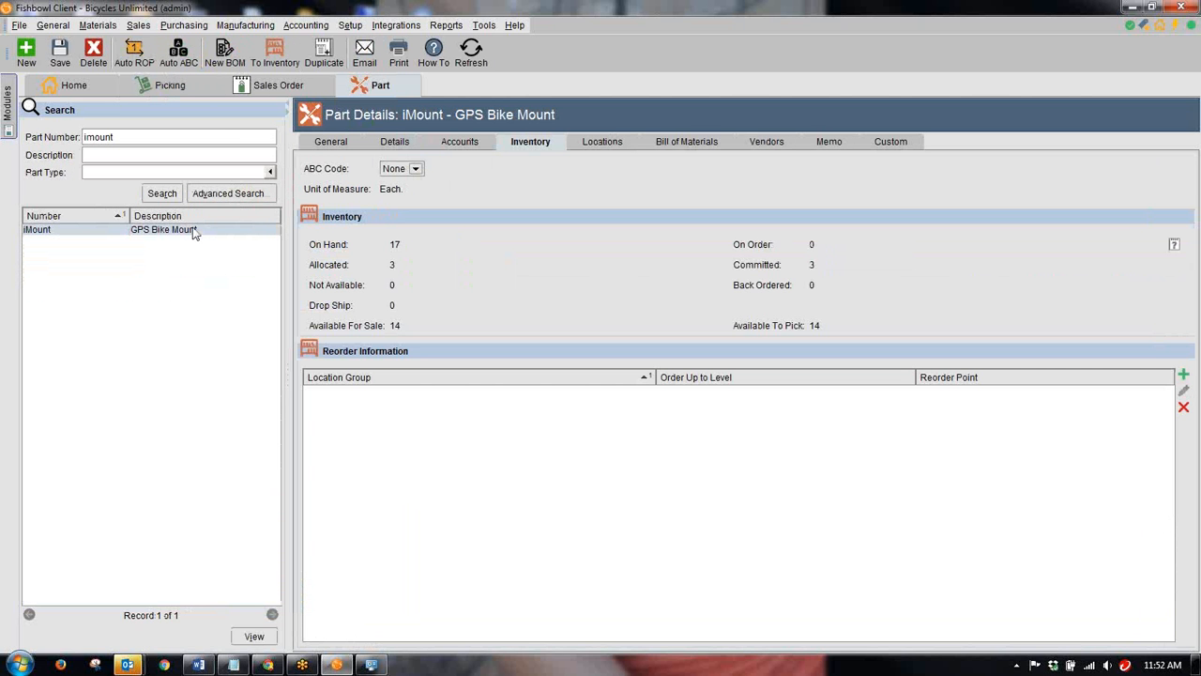
left_click(471, 51)
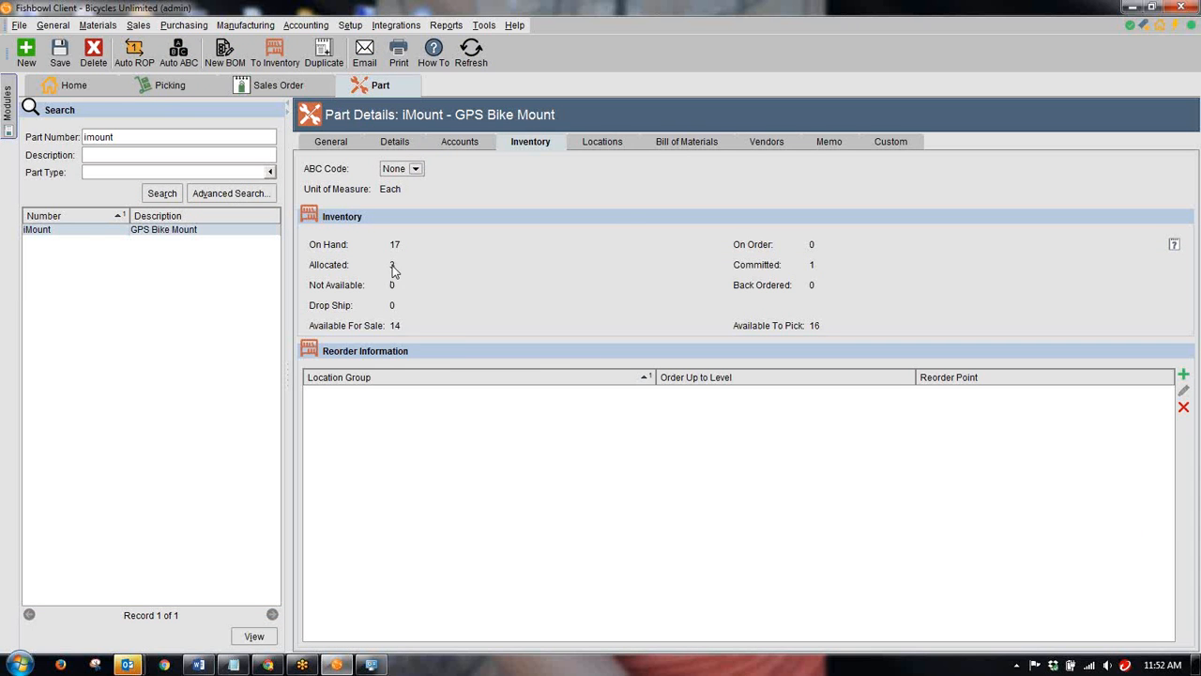
mouse_move(394, 270)
left_click(268, 87)
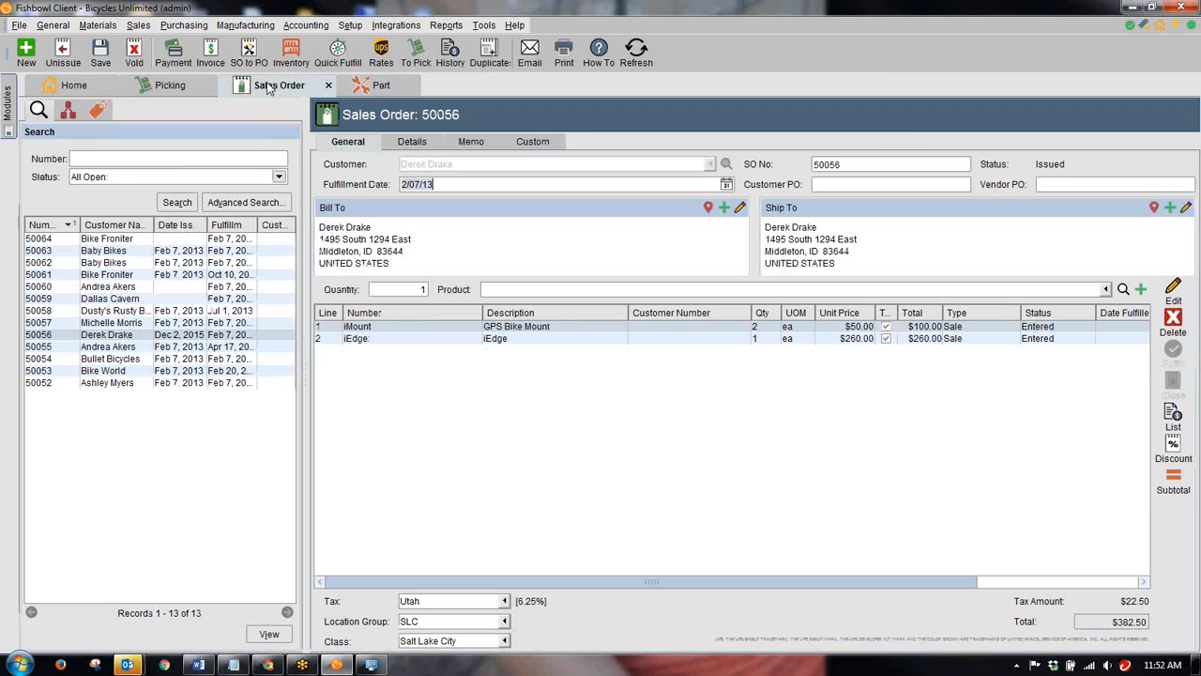
left_click(507, 328)
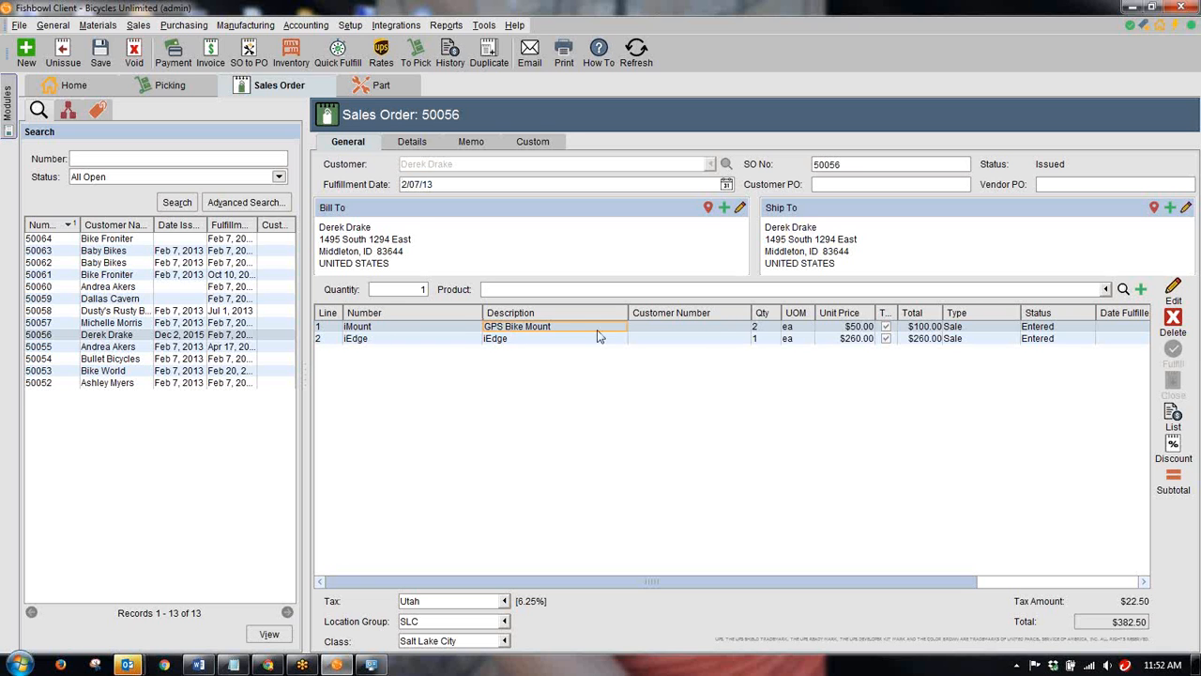
left_click(183, 86)
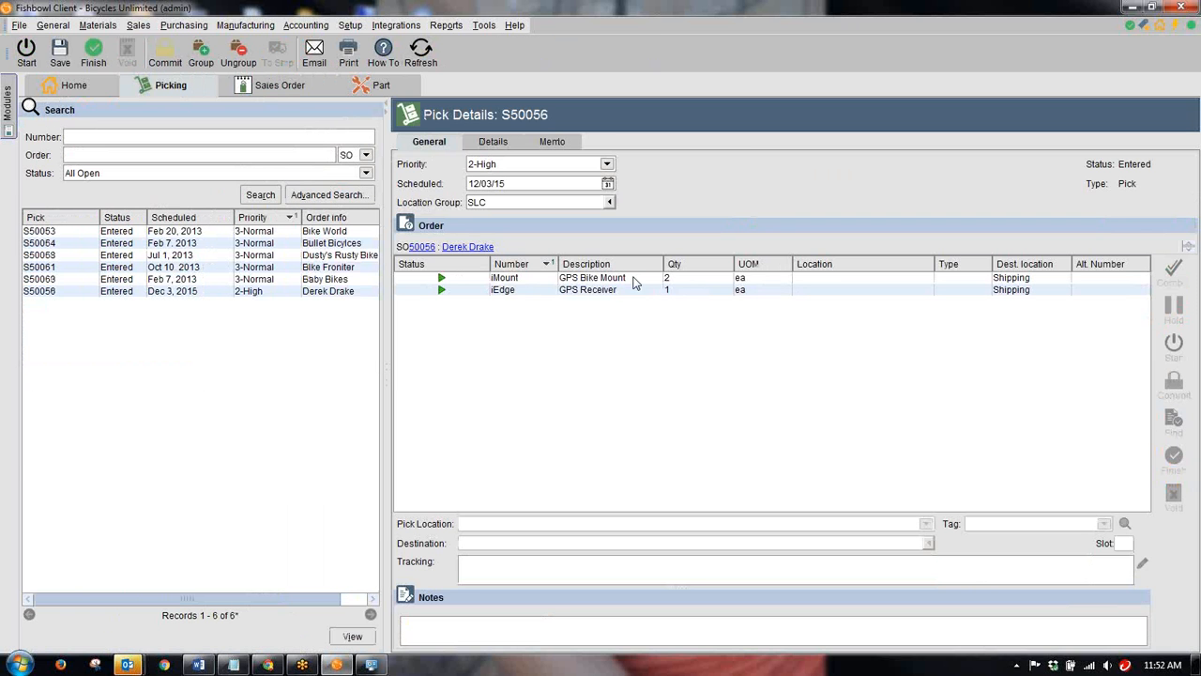
left_click(589, 280)
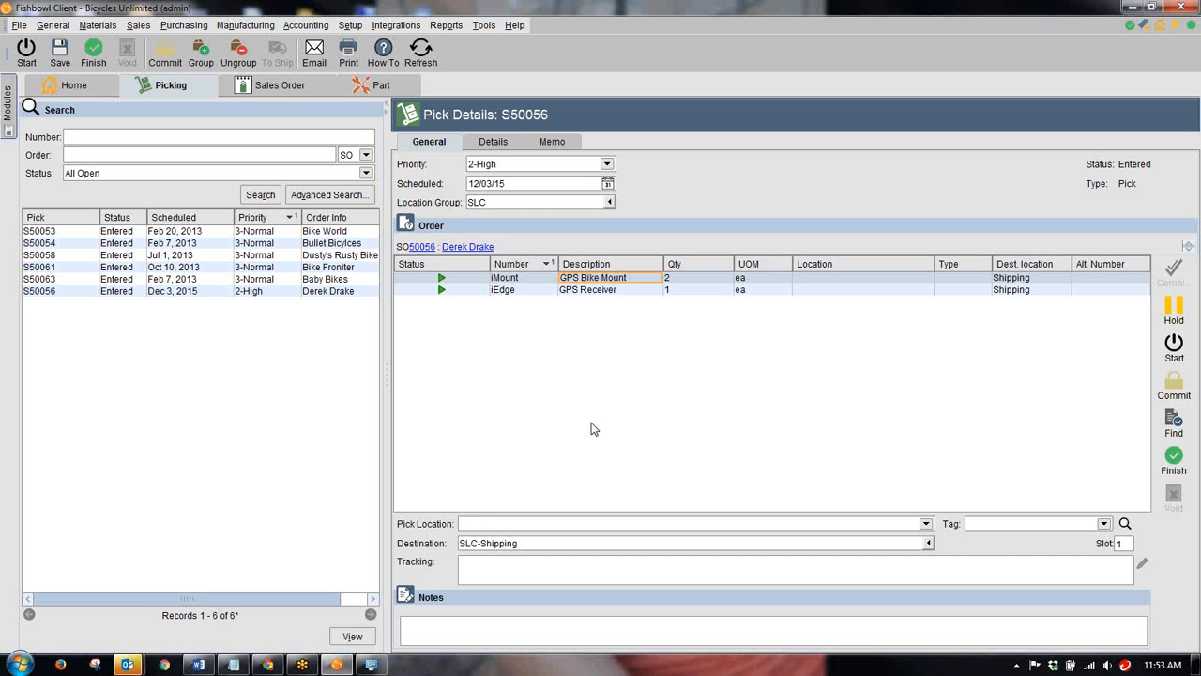
left_click(93, 55)
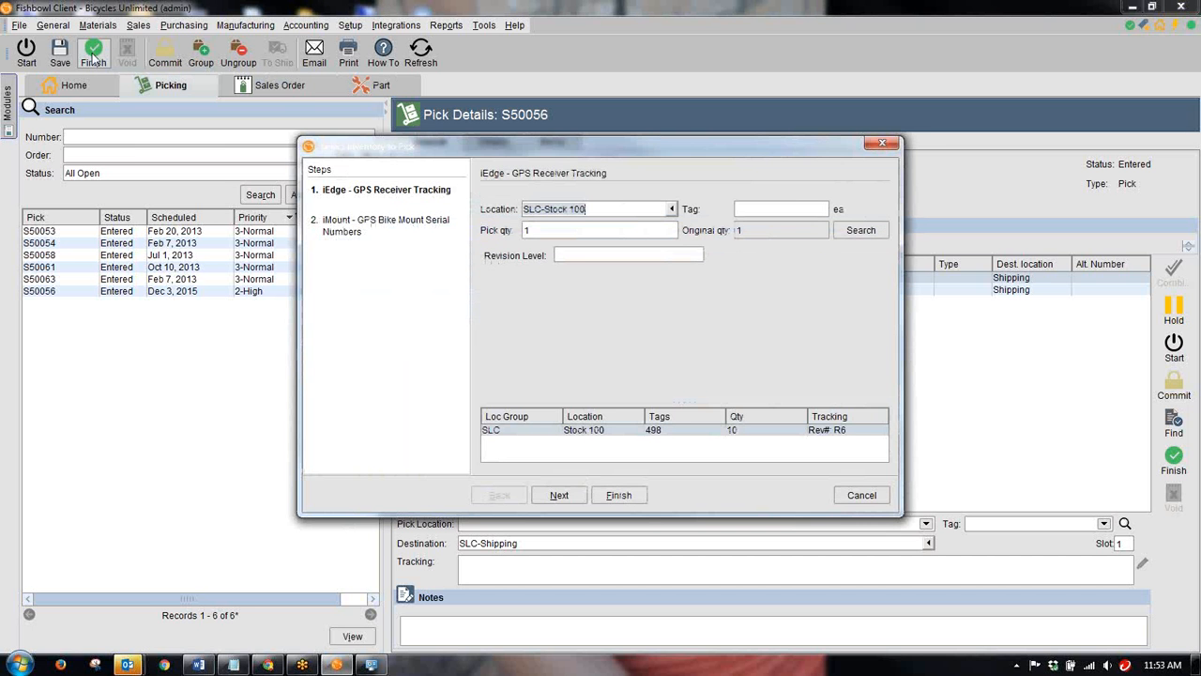
left_click(863, 495)
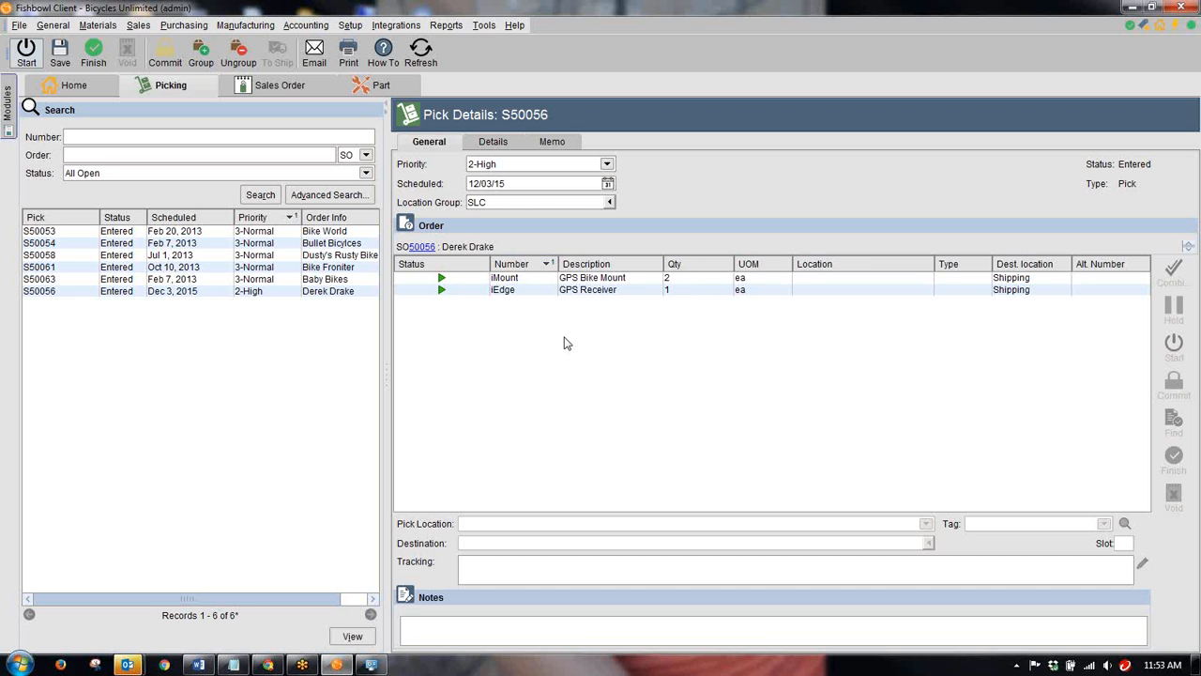
Step: Open a print preview for the open high-priority pick and close it
left_click(536, 280)
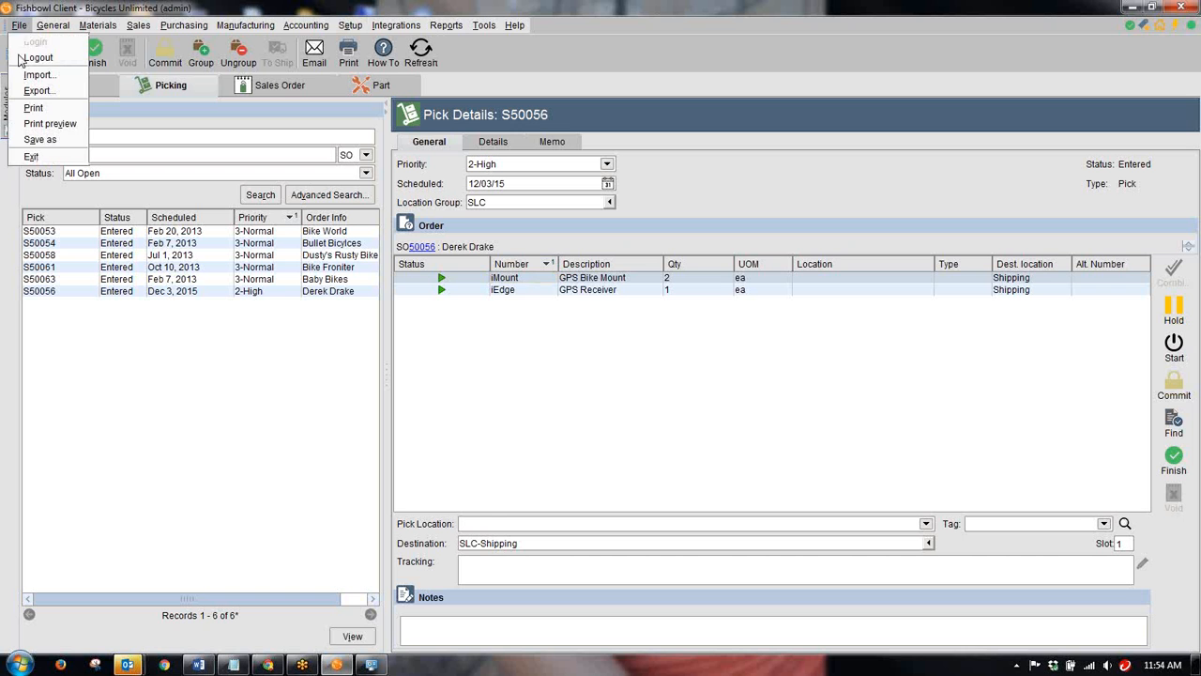
left_click(47, 123)
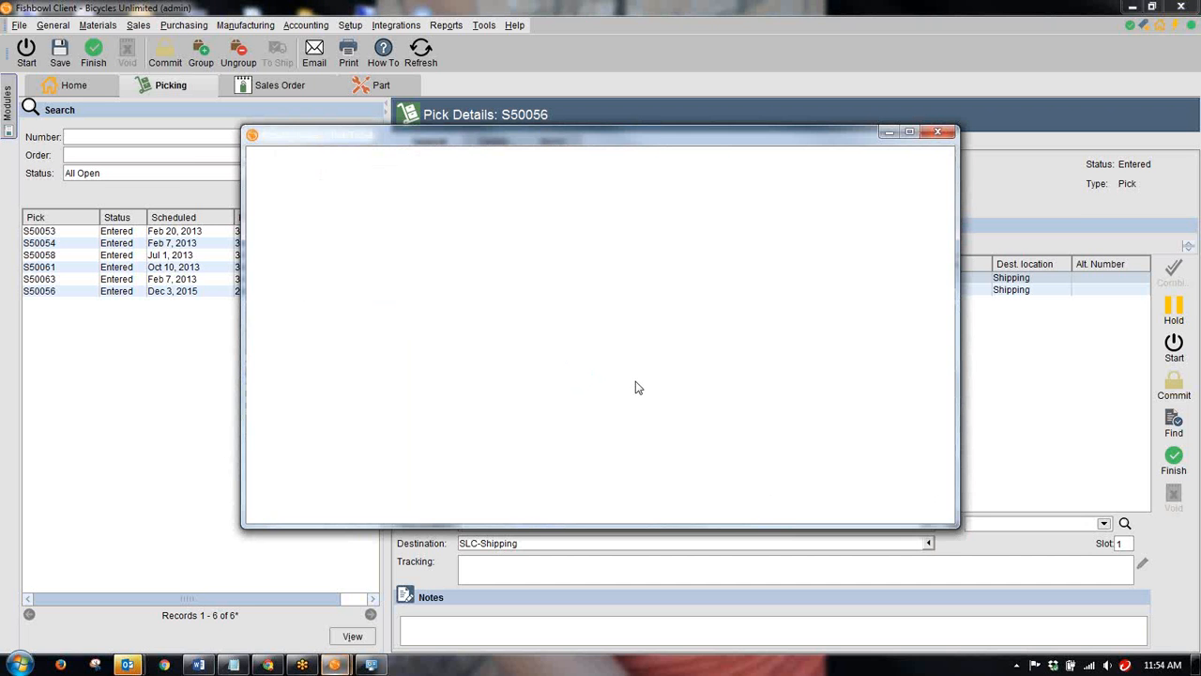
left_click(938, 131)
Step: Start the high-priority pick and preview its pick ticket in an enlarged preview window
left_click(26, 53)
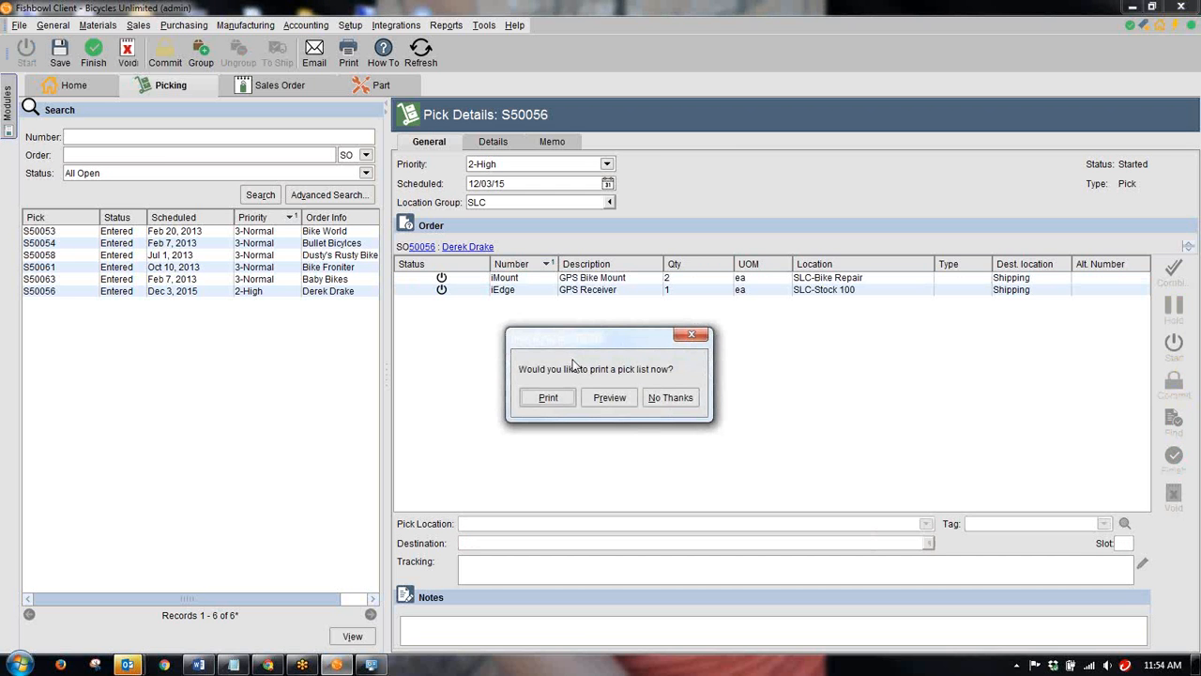
left_click(601, 399)
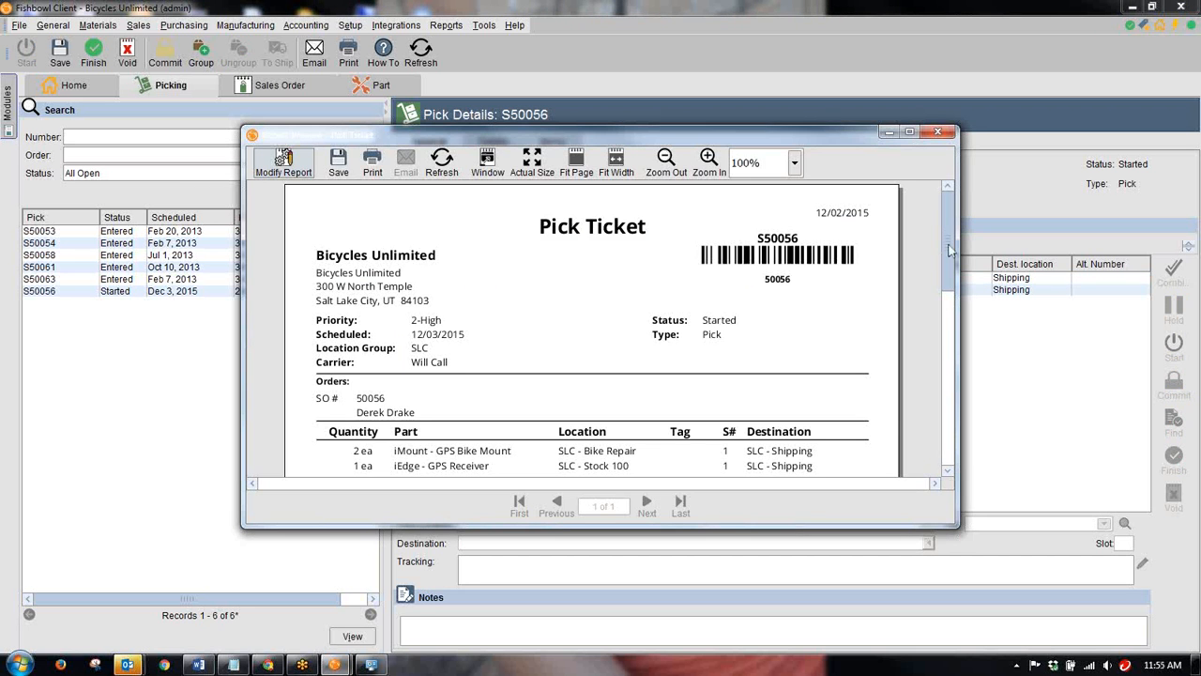
scroll(949, 261, "down", 1)
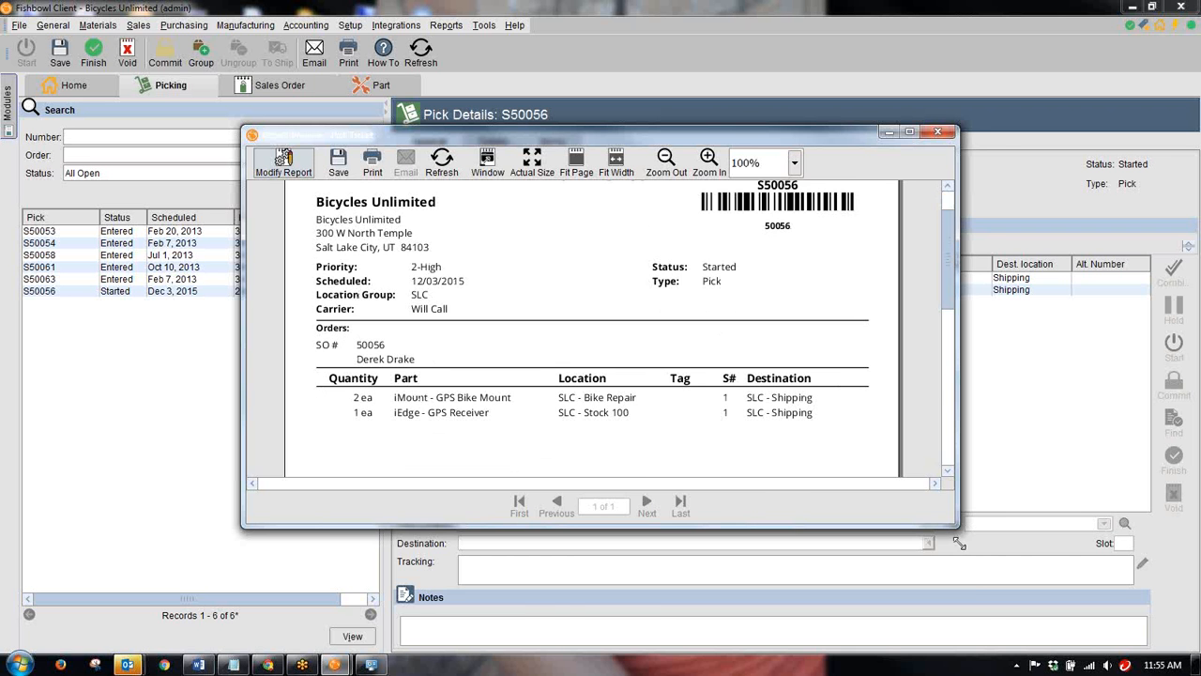
left_click_drag(959, 527, 986, 607)
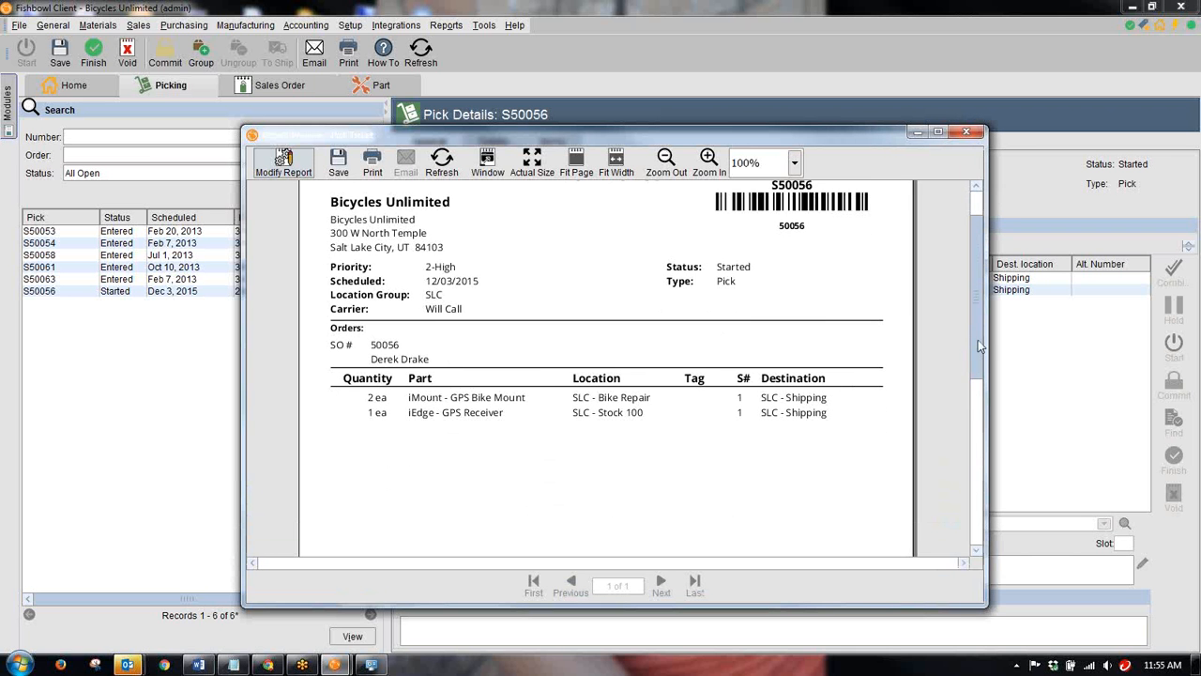
scroll(957, 328, "up", 1)
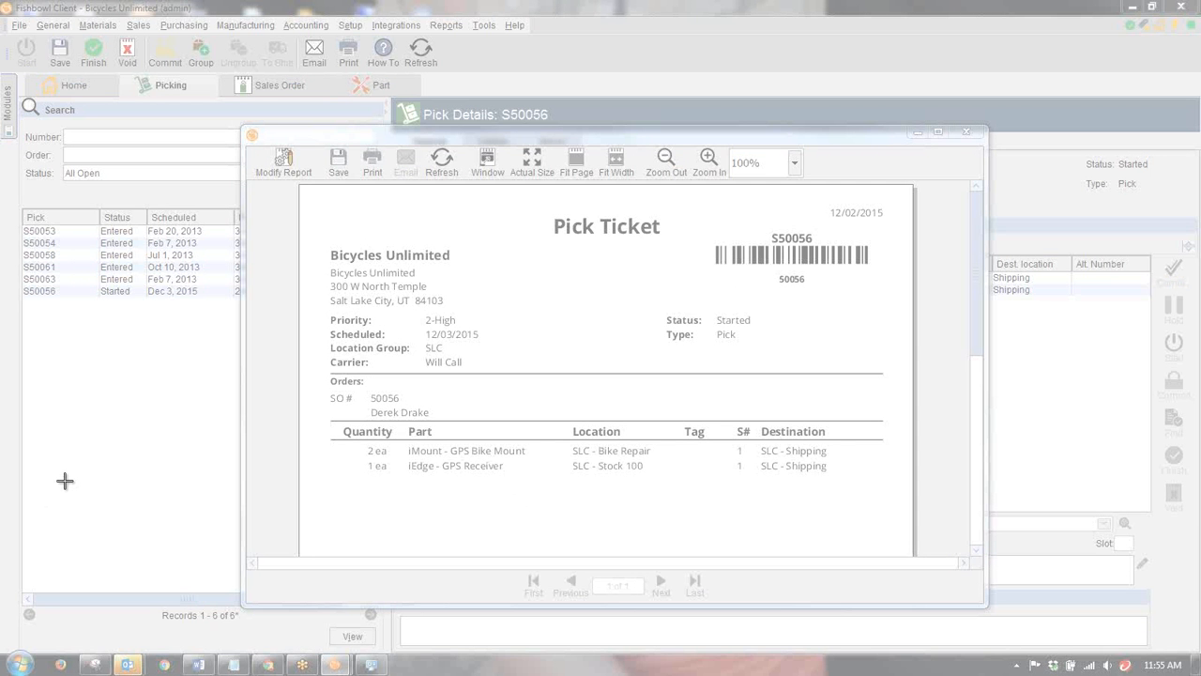
Step: Capture the pick ticket with Snipping Tool, ink check marks beside the iMount and iEdge lines, and clear both windows away from the pick
left_click_drag(297, 181, 914, 519)
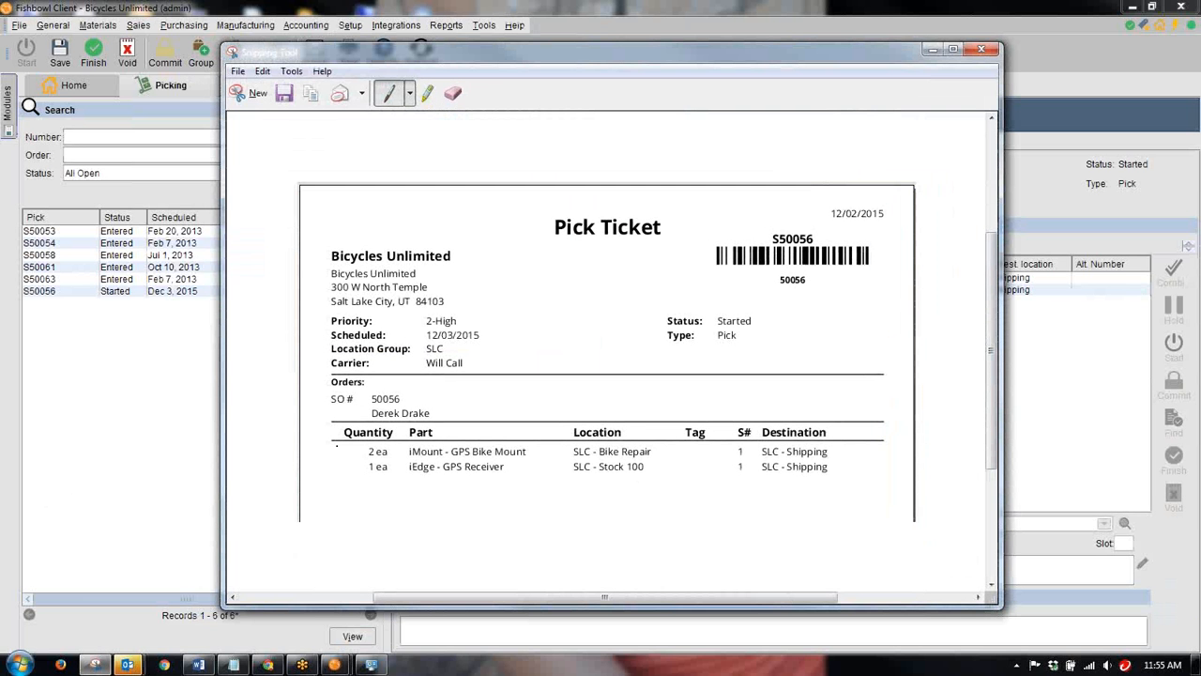
left_click_drag(337, 451, 388, 437)
mouse_move(333, 466)
left_mouse_down()
mouse_move(340, 477)
mouse_move(354, 460)
left_mouse_up()
left_click_drag(658, 54, 579, 64)
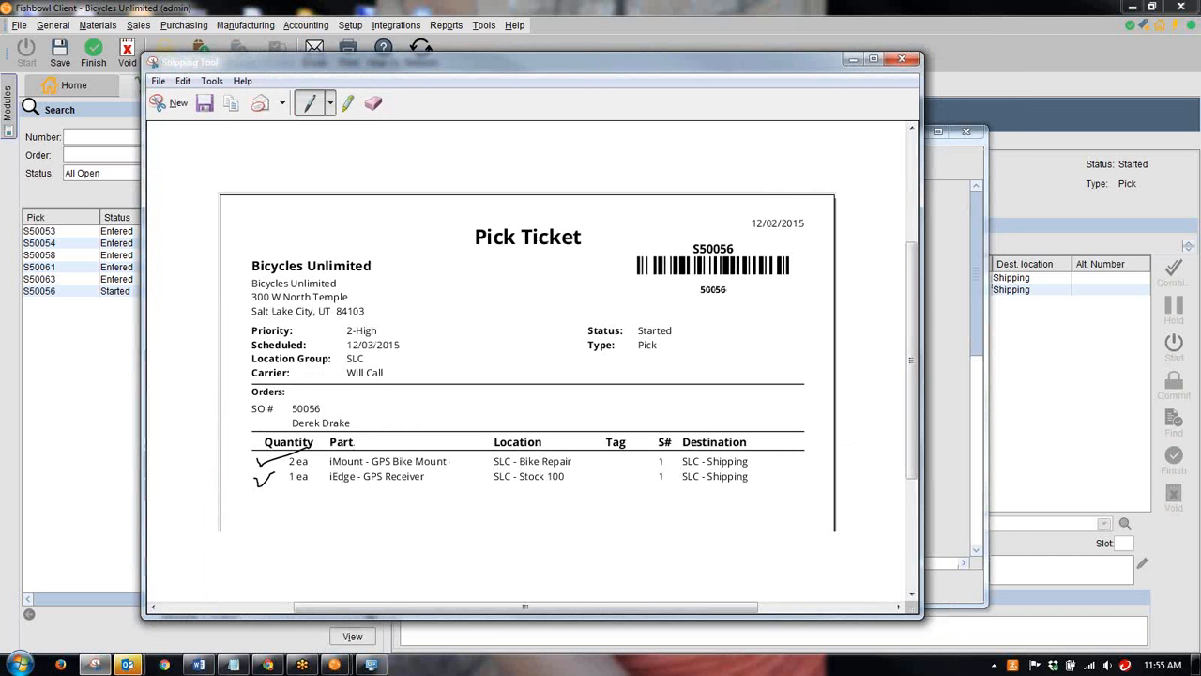
left_click(902, 58)
left_click(965, 131)
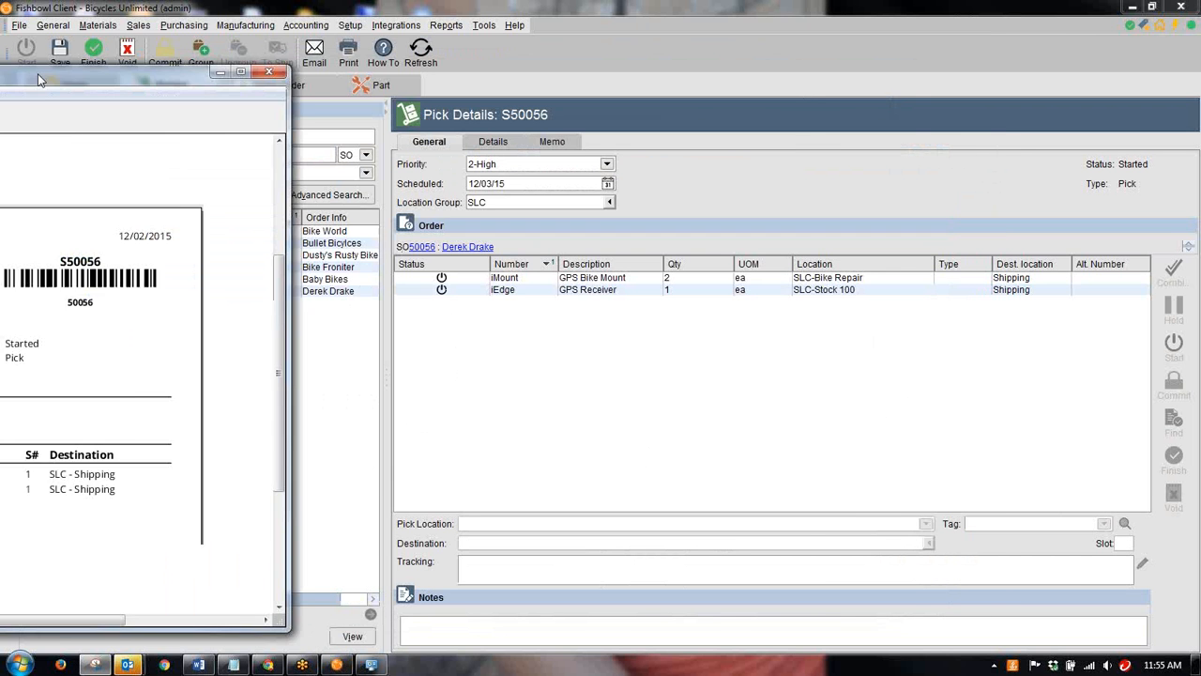
left_click_drag(37, 62, 644, 50)
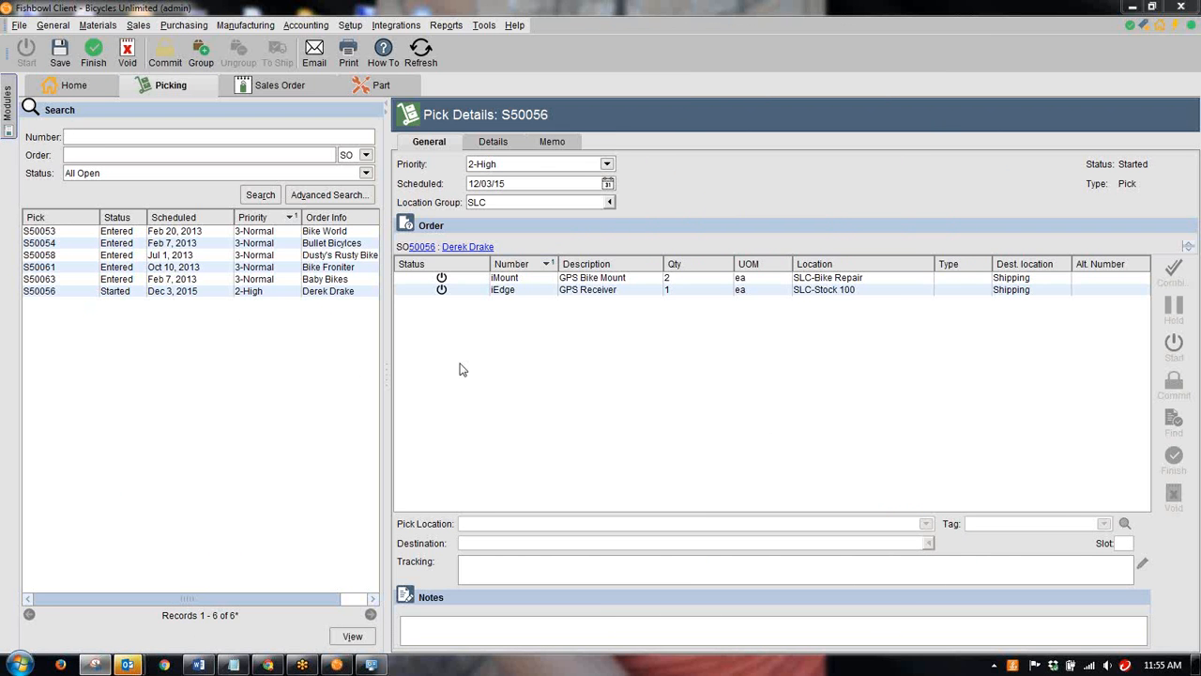
Step: Bring the pick ticket snip back over the pick, ink notes beside the iMount and iEdge destinations, and clear the snip away
left_click(690, 281)
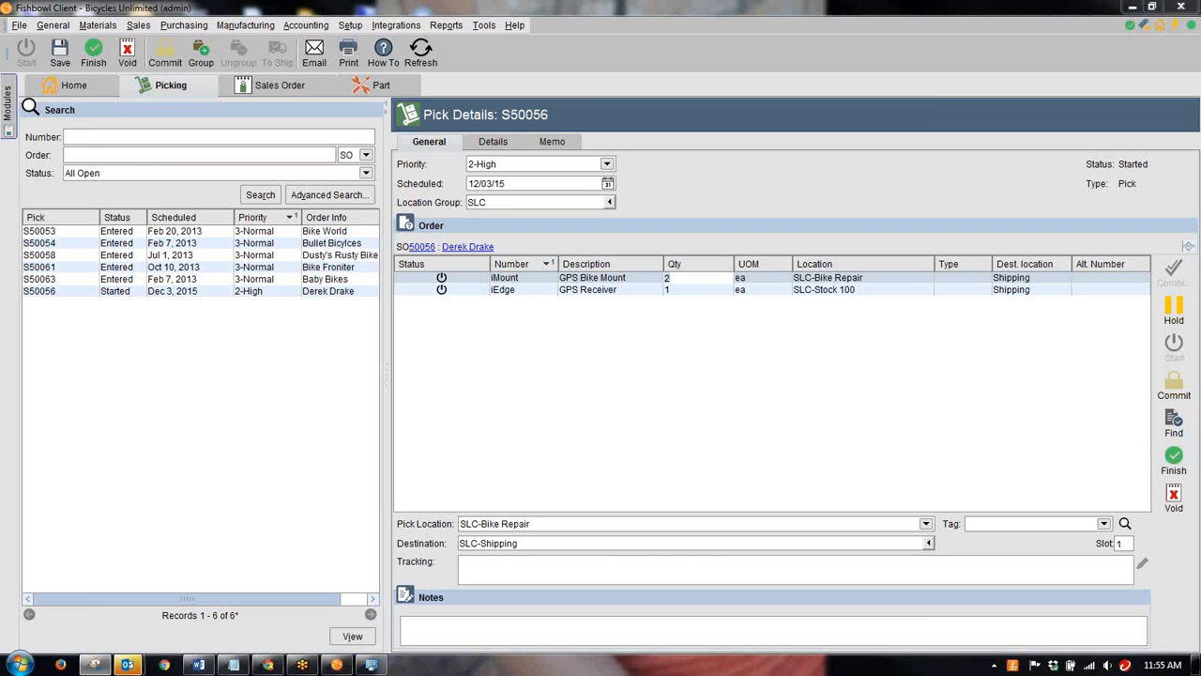
left_click_drag(0, 108, 446, 54)
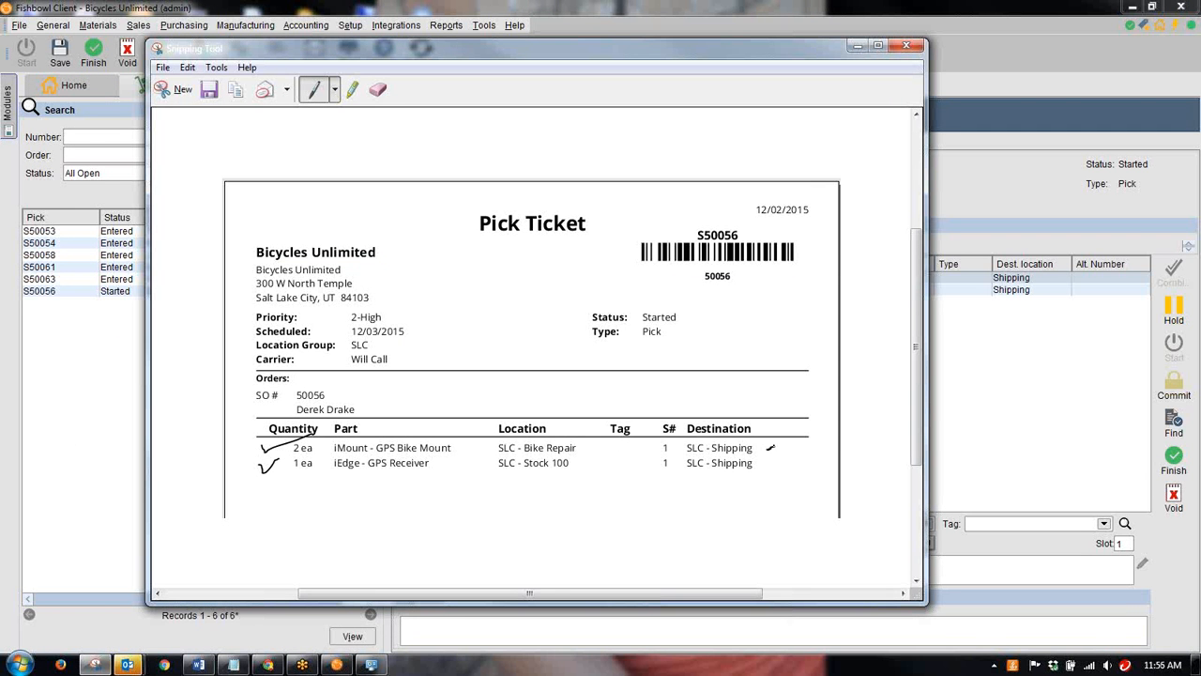
left_click_drag(773, 448, 856, 444)
left_click_drag(766, 464, 857, 464)
left_click_drag(682, 53, 575, 61)
left_click(761, 52)
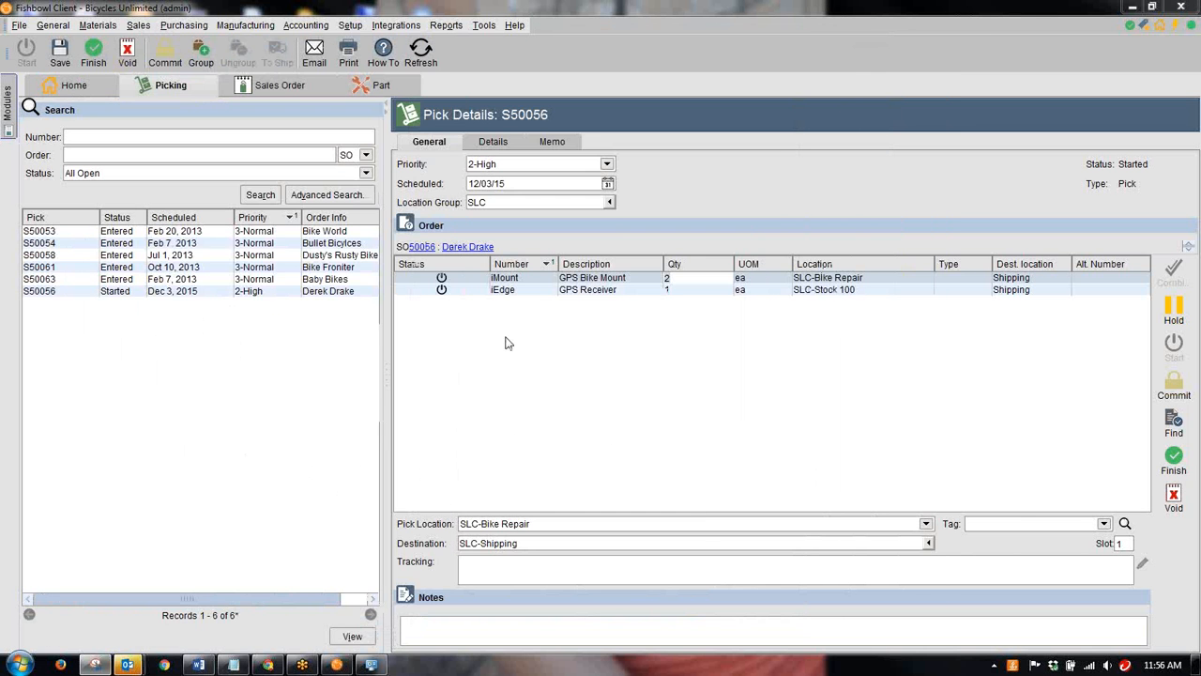
Step: Finish the iMount line of the pick with serial numbers V12219 and V12223, accepting the expired expiration date
left_click(832, 280)
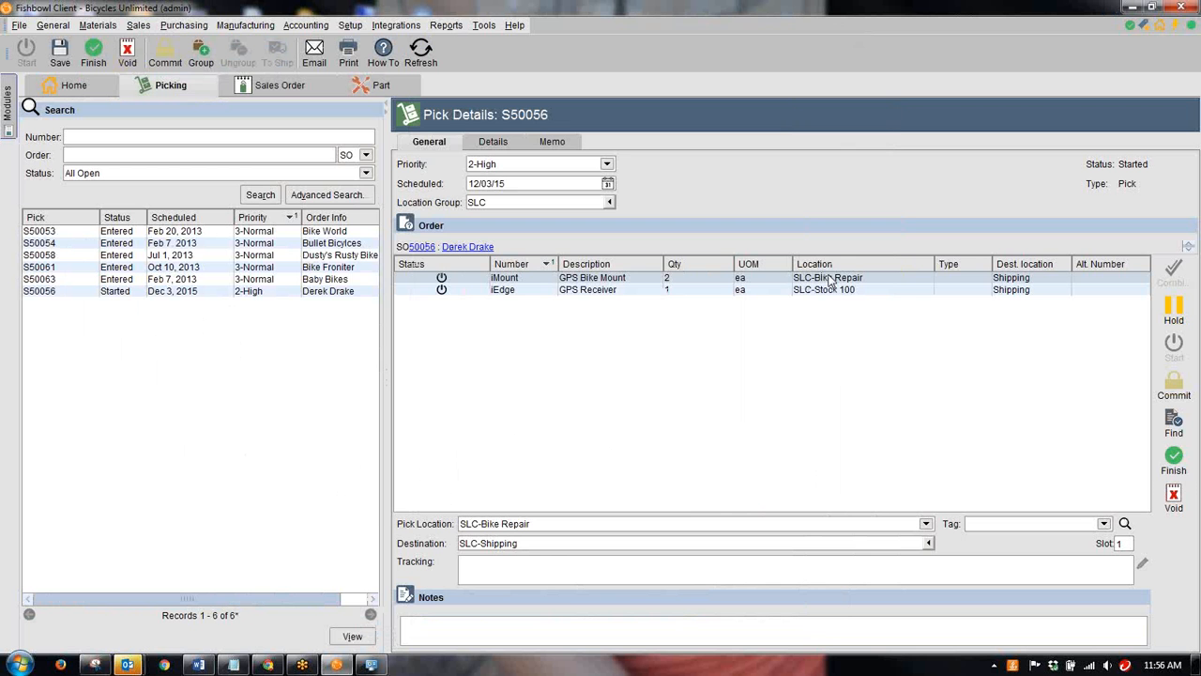
left_click(1173, 461)
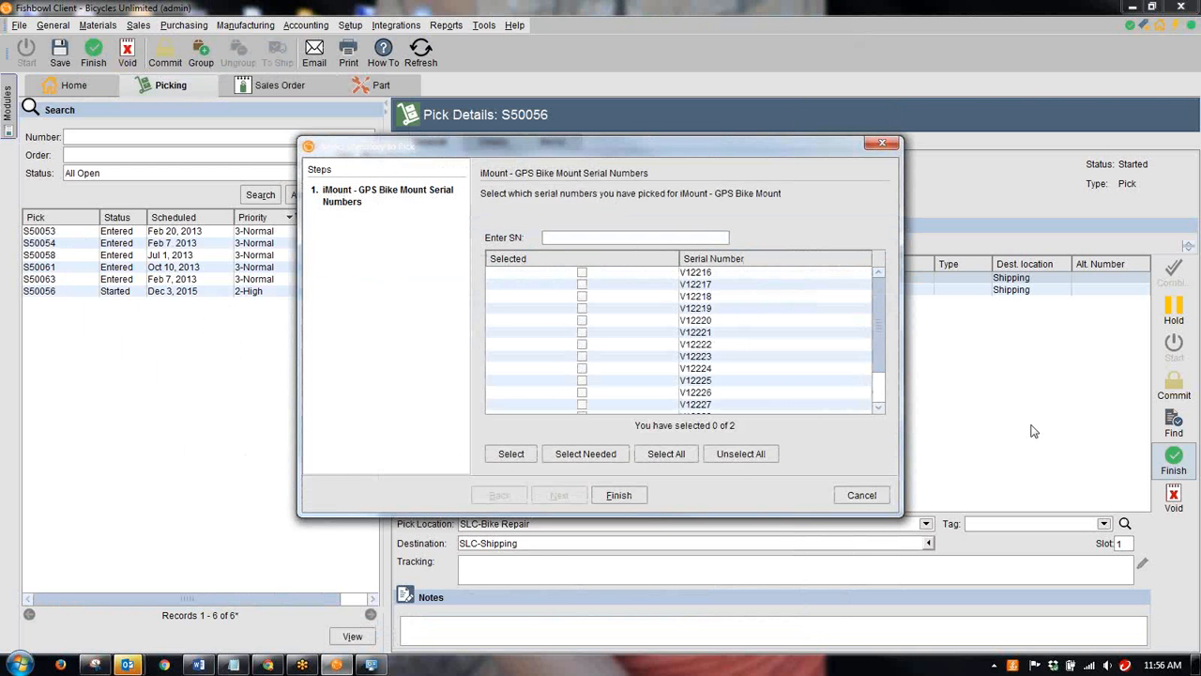
mouse_move(876, 333)
left_mouse_down()
mouse_move(876, 366)
mouse_move(875, 316)
mouse_move(876, 367)
mouse_move(875, 318)
left_mouse_up()
left_click(582, 311)
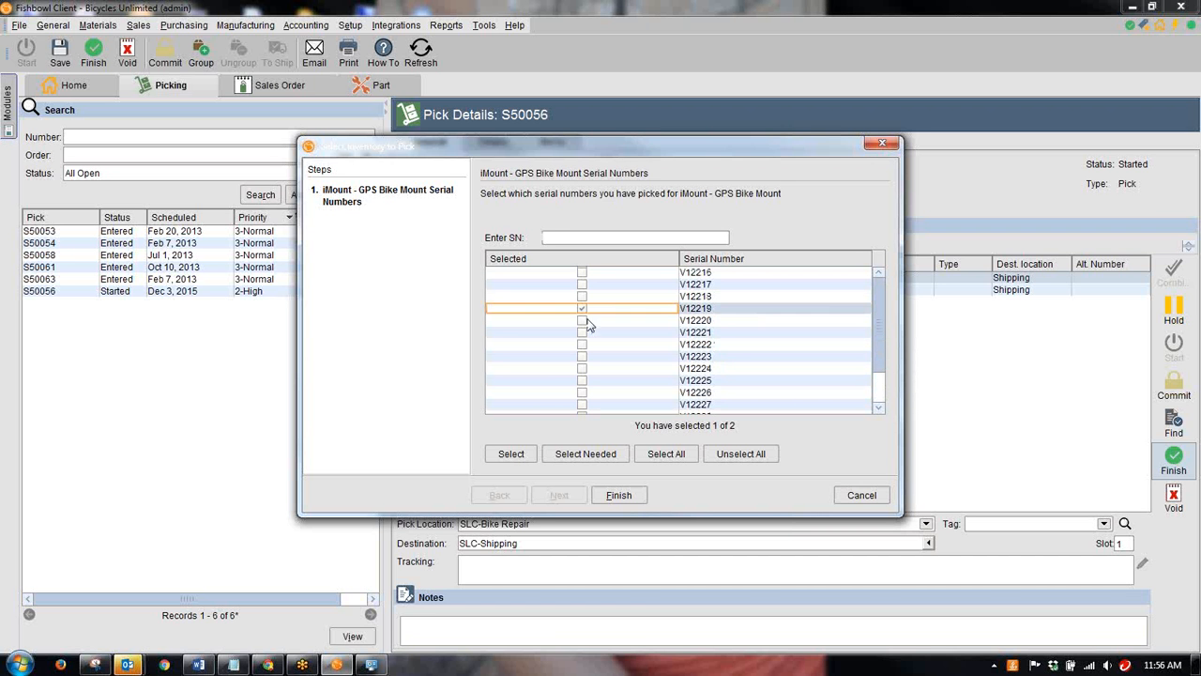
left_click(583, 358)
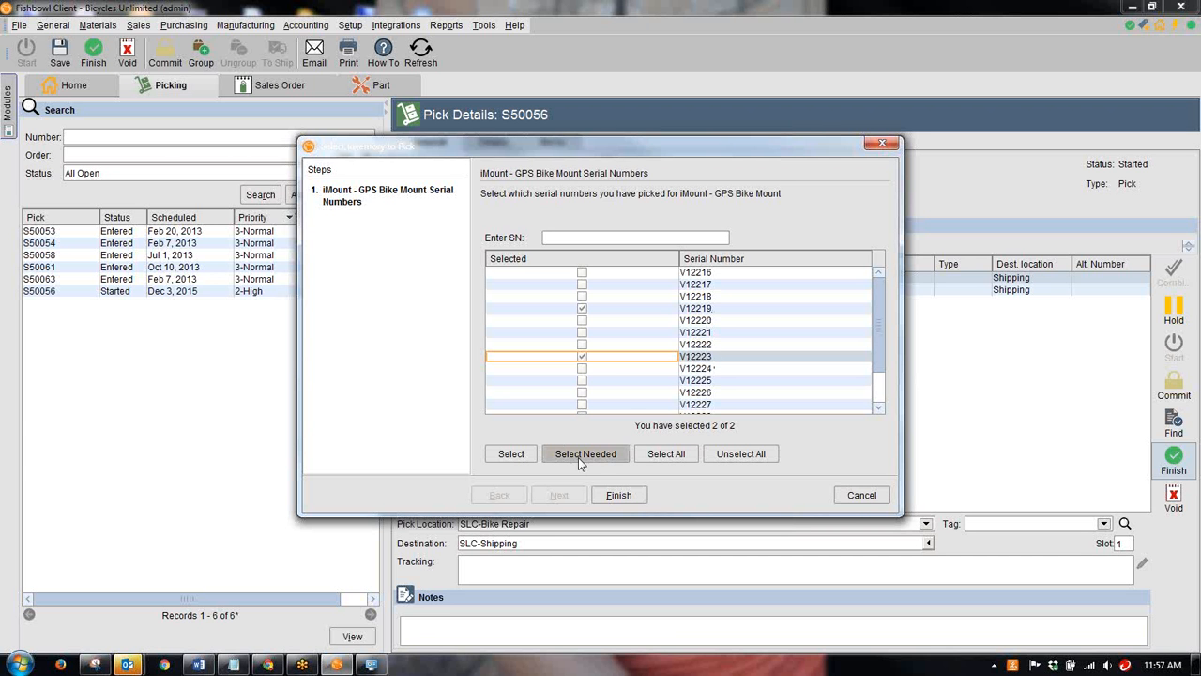
left_click(622, 496)
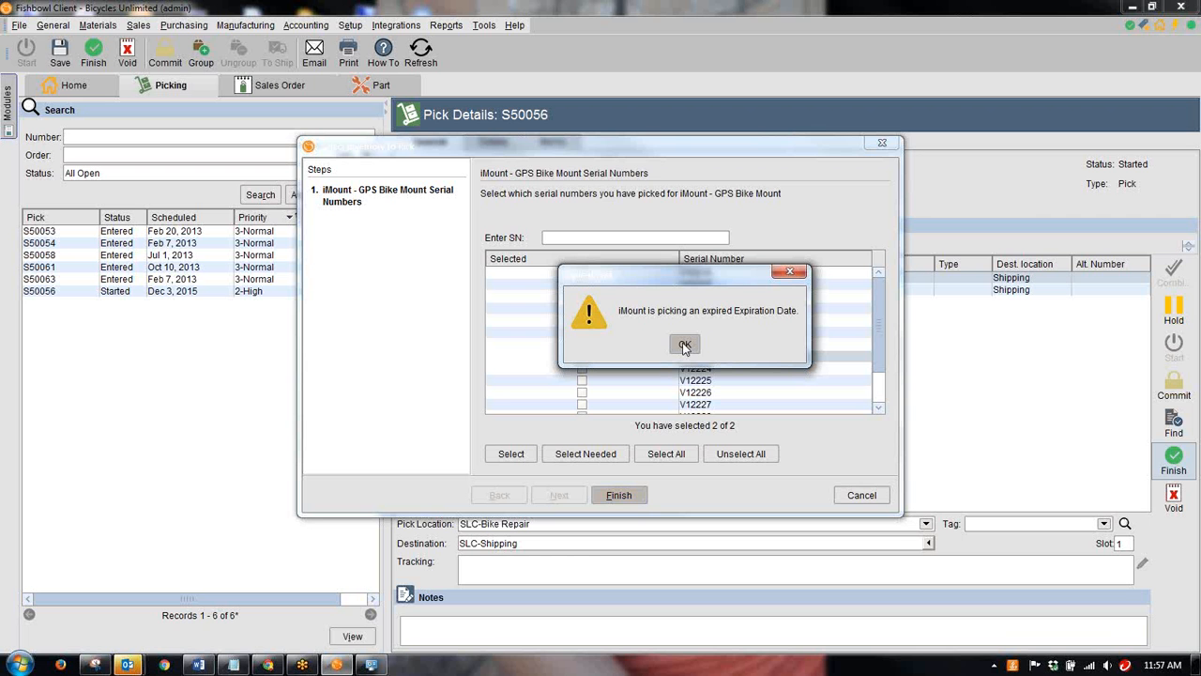
left_click(685, 347)
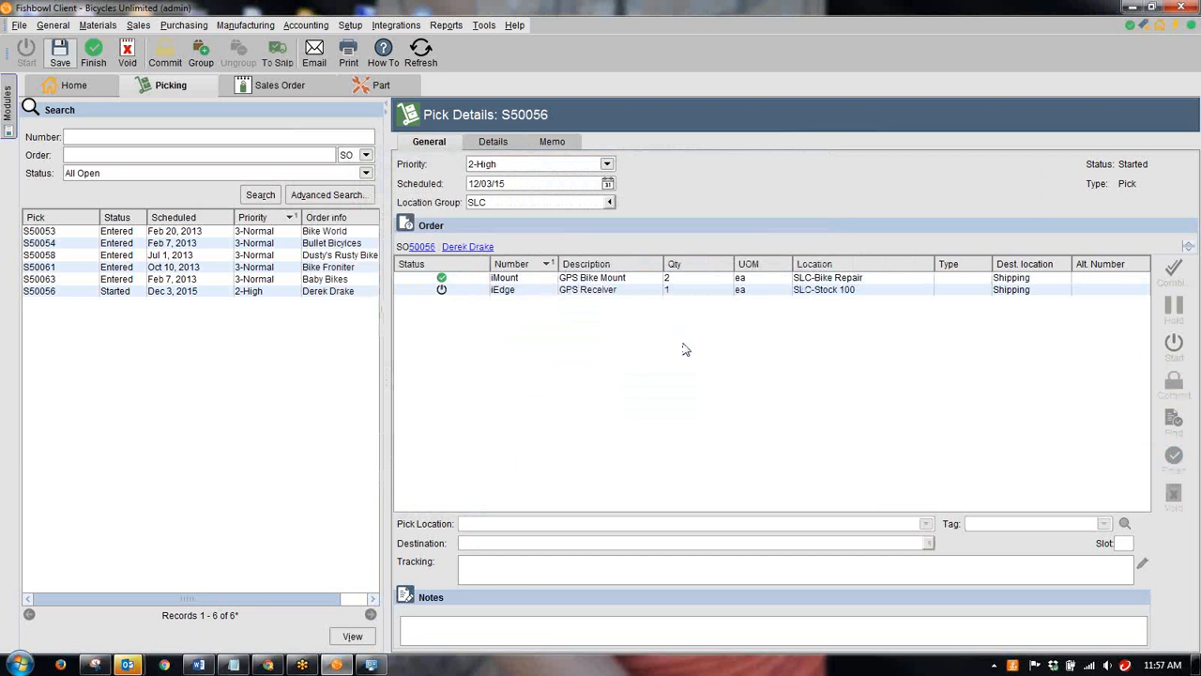
Step: Begin finishing the iEdge GPS Receiver line so its tracking details can be entered
left_click(802, 294)
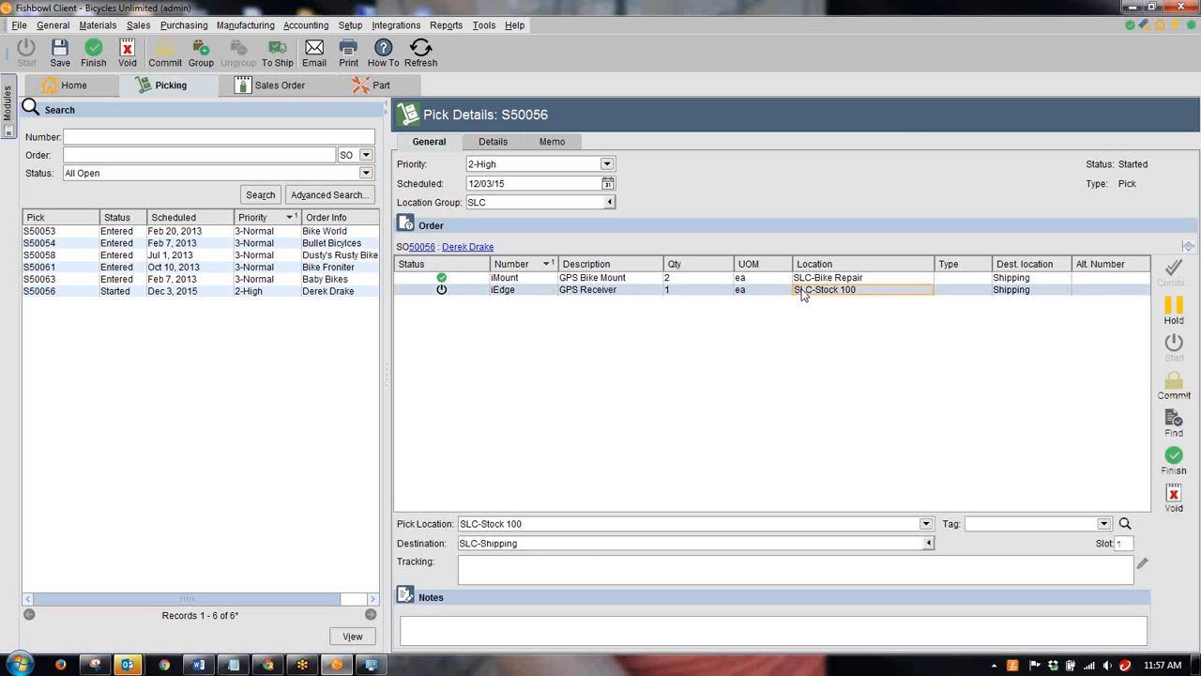
left_click(1173, 462)
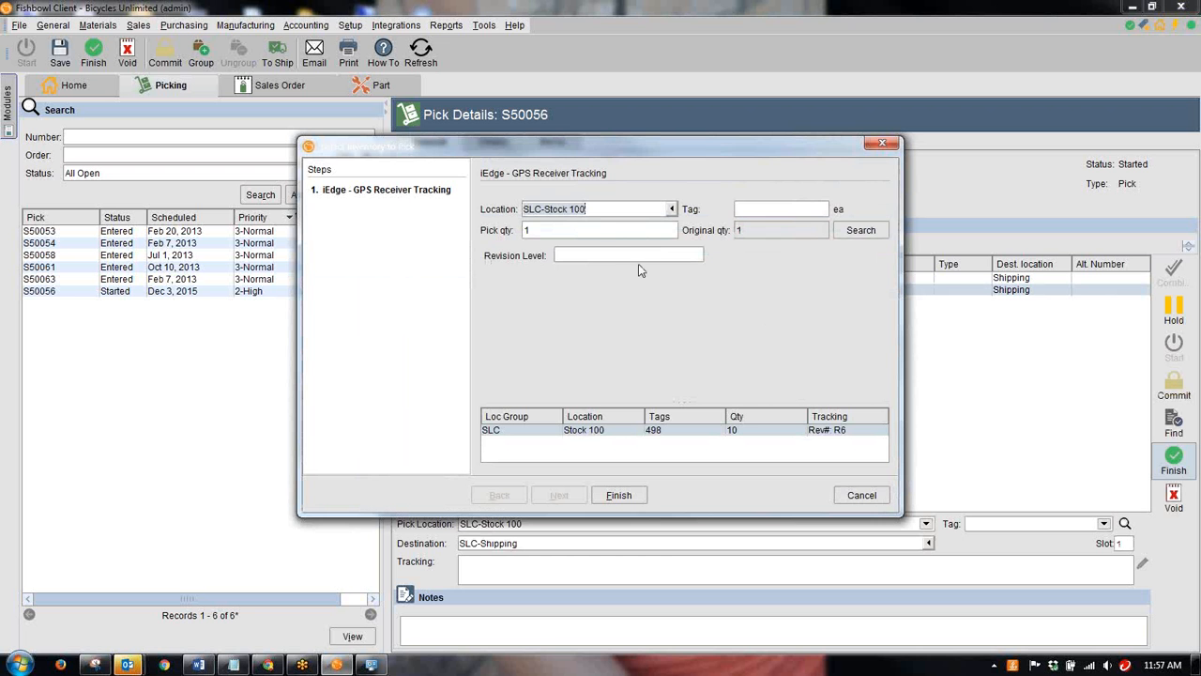
left_click(605, 255)
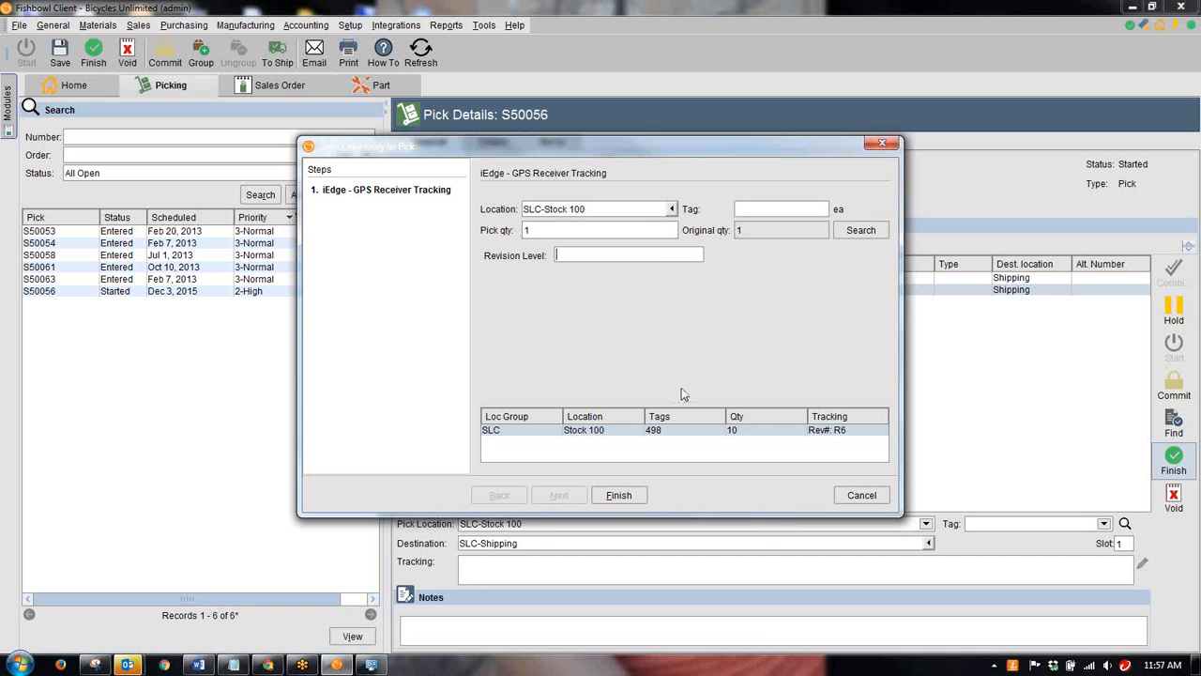
type("54654")
key("BackSpace")
key("BackSpace")
key("BackSpace")
key("BackSpace")
key("BackSpace")
Step: Finish the iEdge line using the Stock 100 inventory with revision R6 and open the order in shipping
left_click(742, 432)
left_click(618, 495)
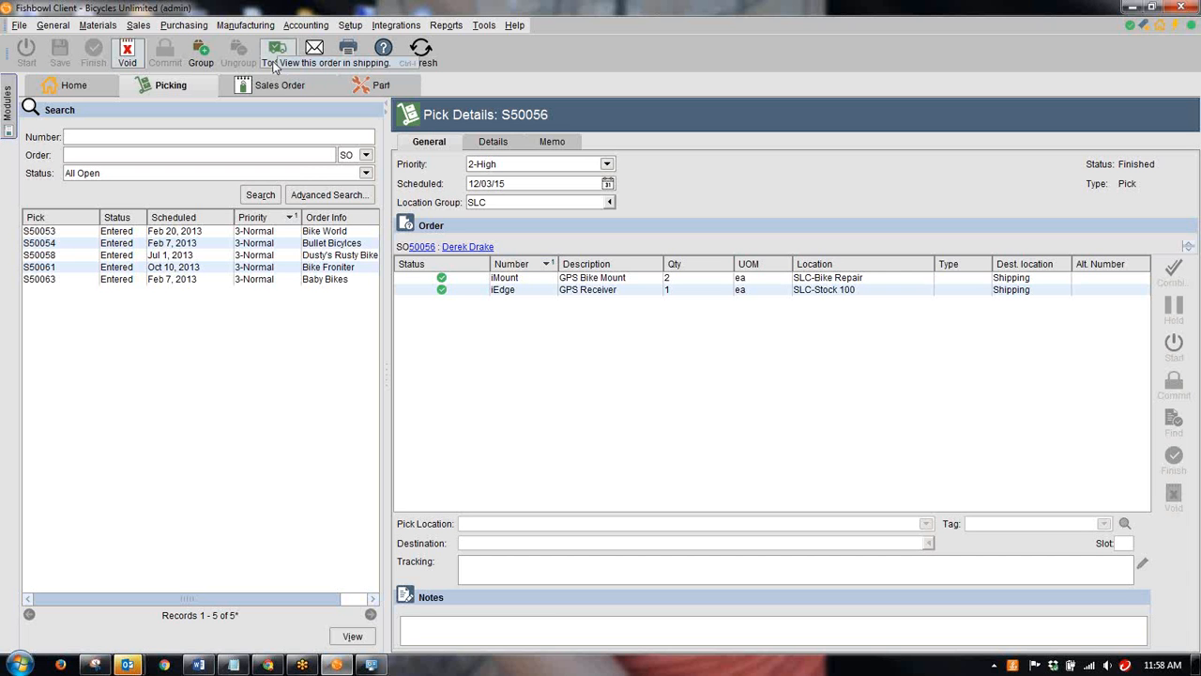
left_click(276, 62)
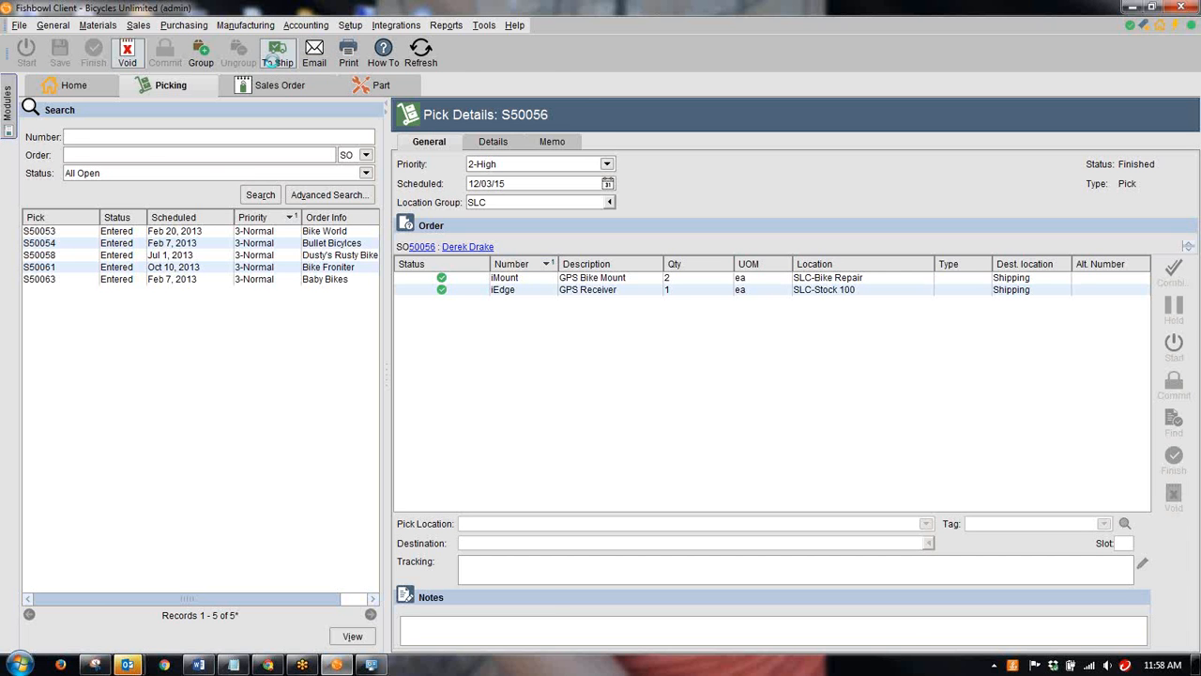